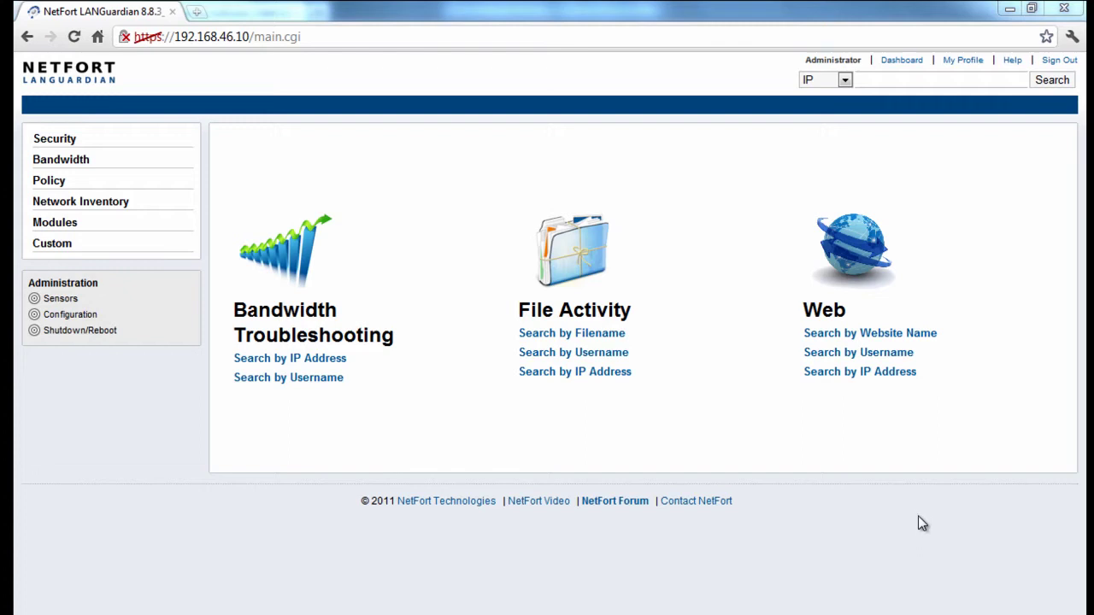
# Step: Run a file activity search by filename for names containing "forecast" over the last 24 hours
pyautogui.click(570, 341)
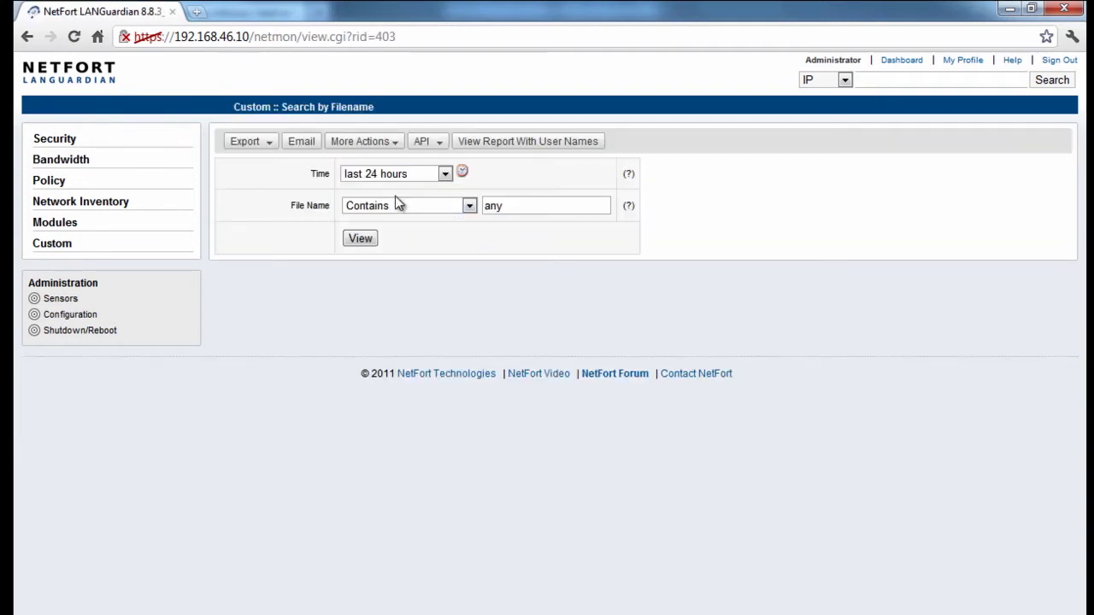
pyautogui.moveTo(512, 205); pyautogui.dragTo(470, 213)
pyautogui.write('fore')
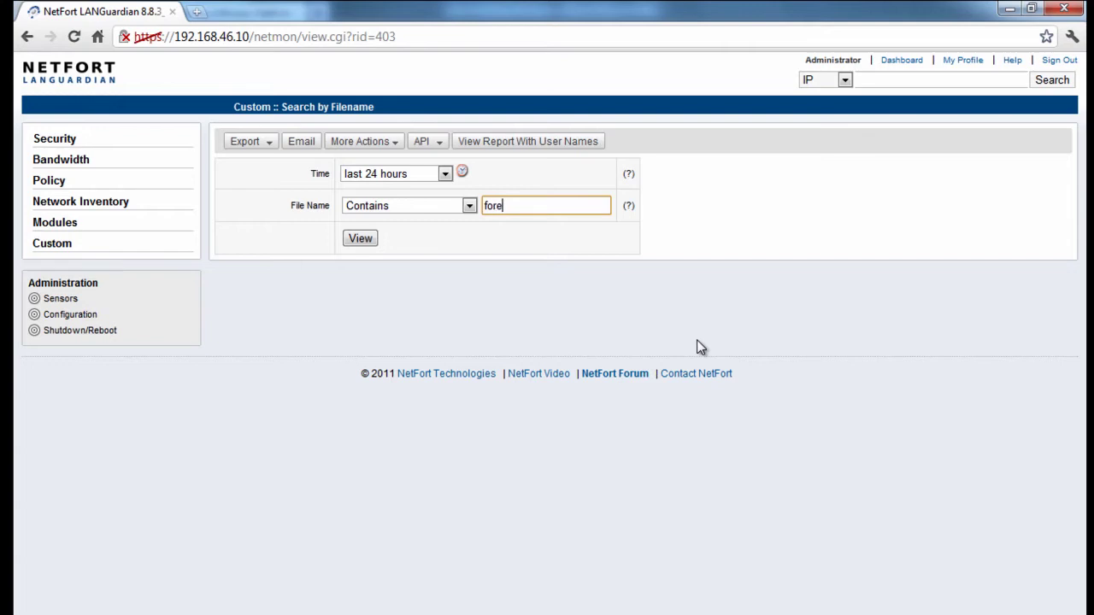
pyautogui.write('cast')
pyautogui.click(462, 173)
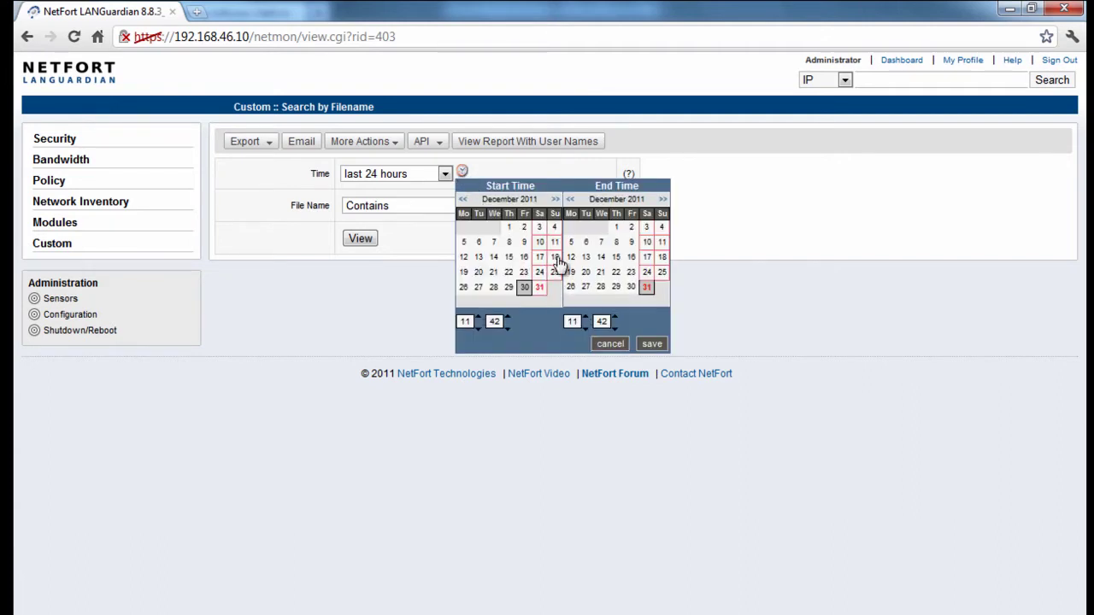
pyautogui.click(612, 343)
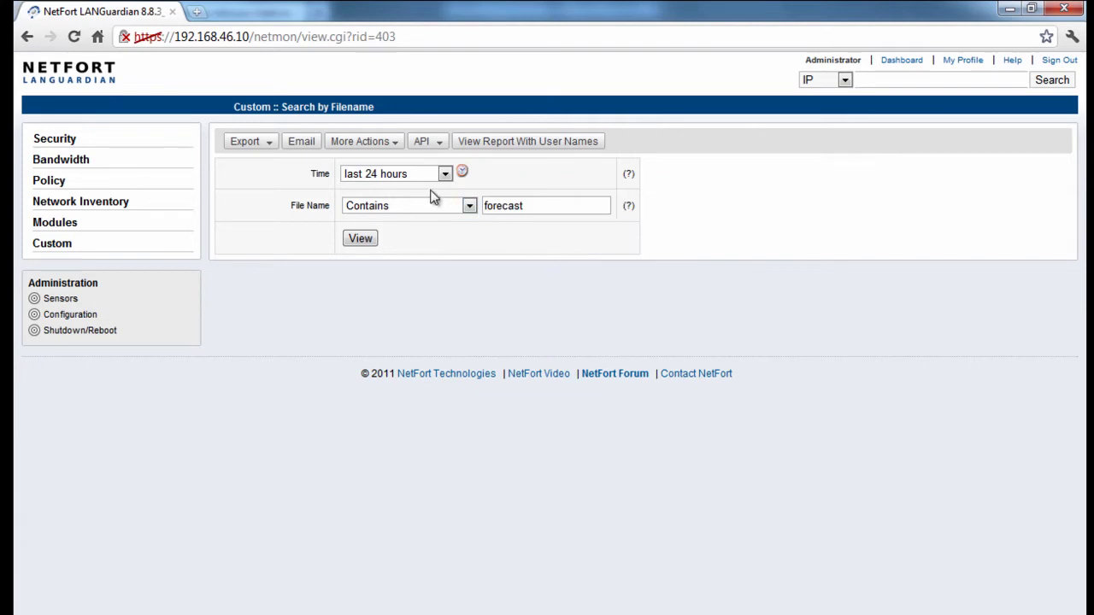
pyautogui.click(362, 240)
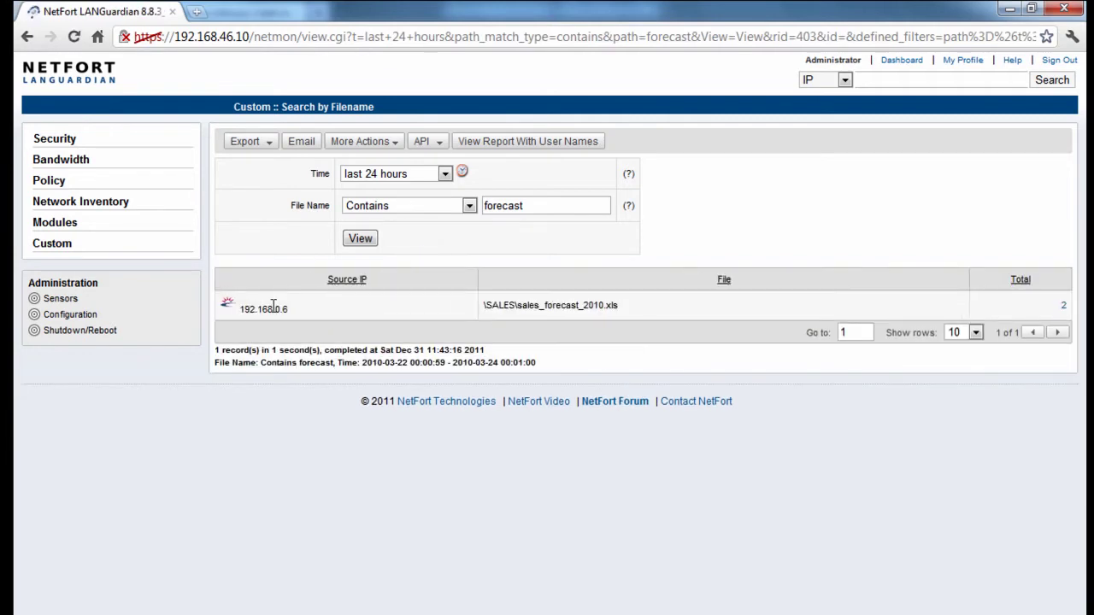
# Step: Drill down into the events for sales_forecast_2010.xls, check the recorded action, and show the report with user names
pyautogui.moveTo(633, 305); pyautogui.dragTo(518, 315)
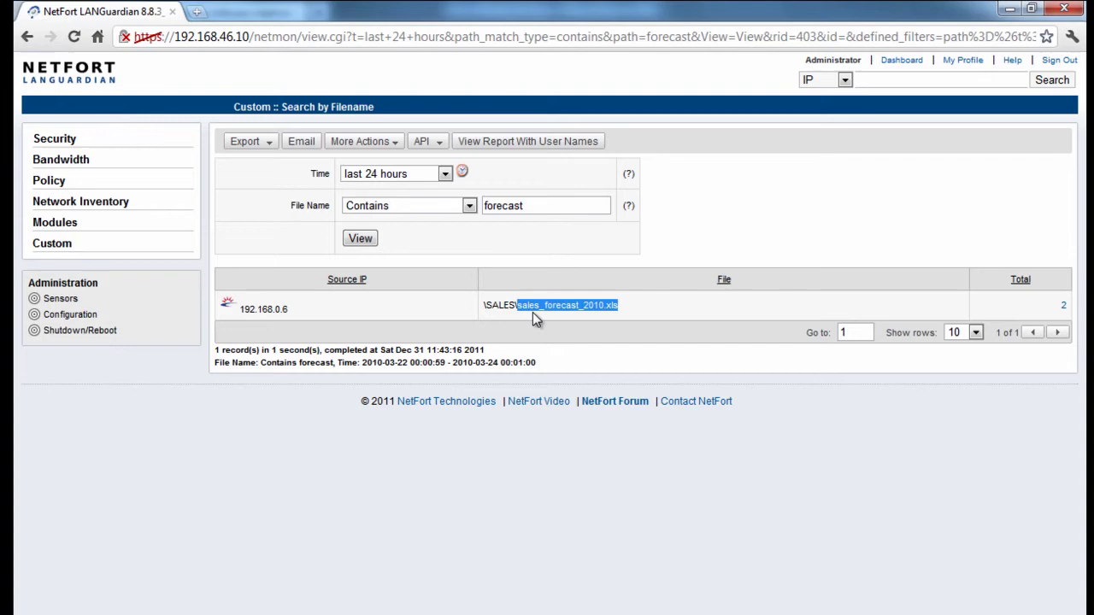
pyautogui.click(1064, 305)
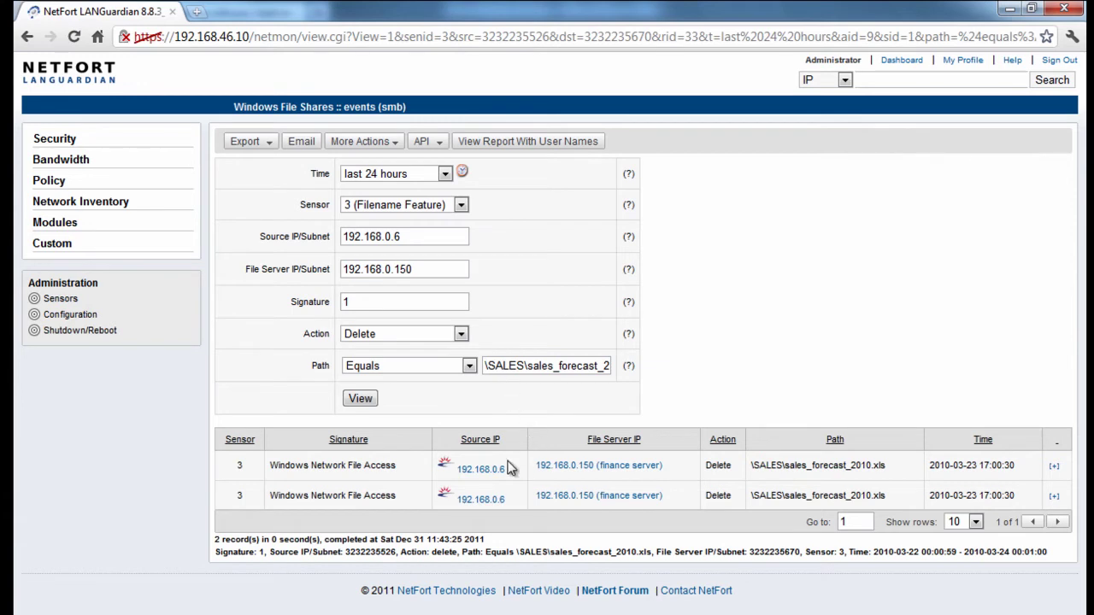
pyautogui.moveTo(740, 466); pyautogui.dragTo(701, 466)
pyautogui.doubleClick(706, 465)
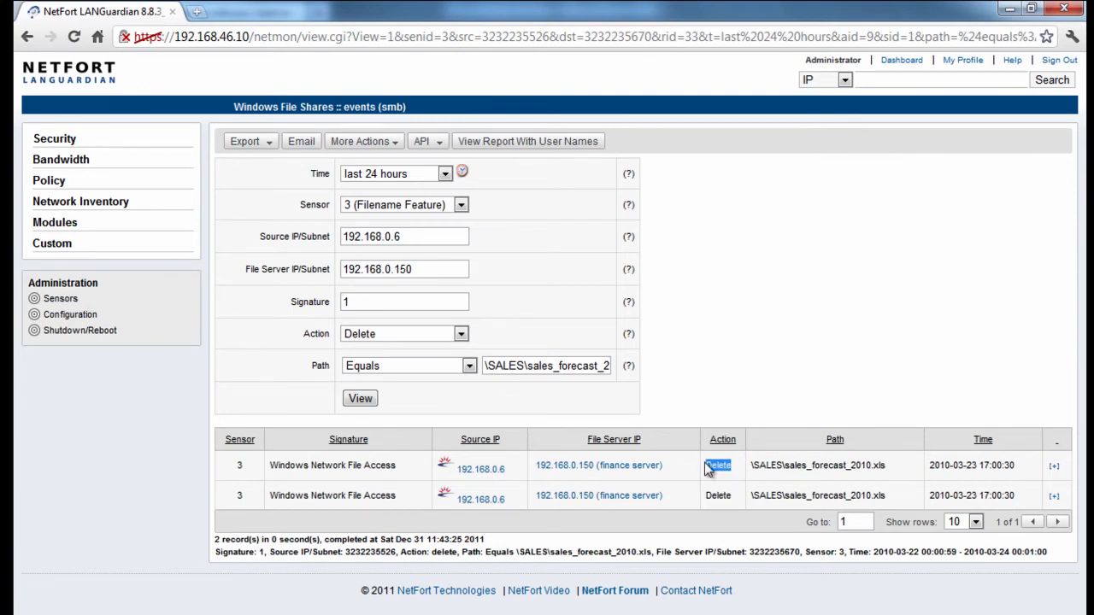
pyautogui.click(547, 146)
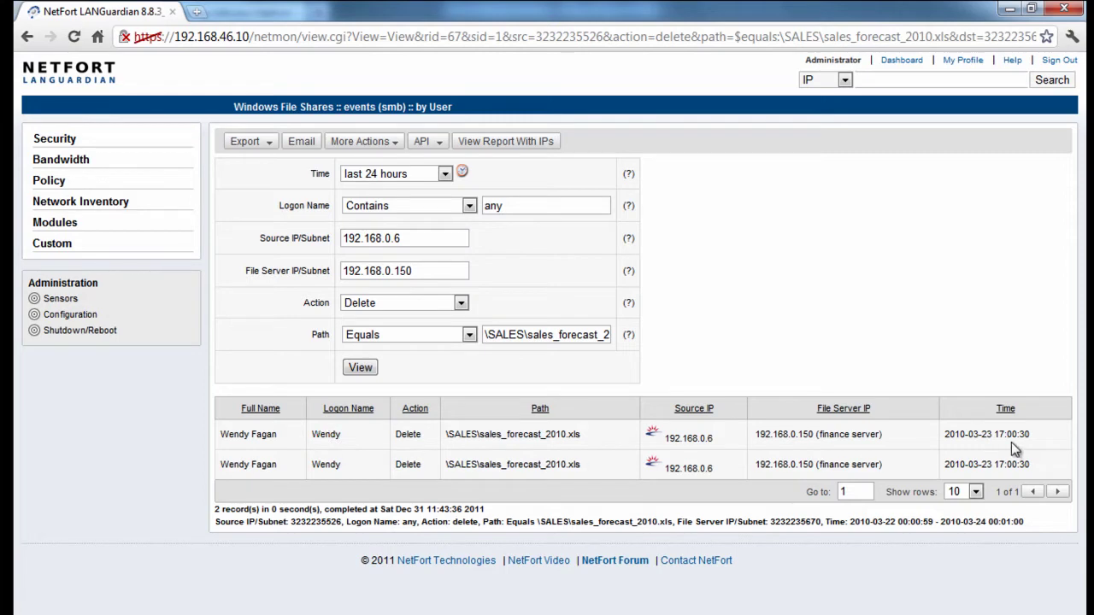
# Step: Check the time of the first sales_forecast_2010.xls deletion event and copy the logon name of the user responsible
pyautogui.moveTo(1032, 437); pyautogui.dragTo(995, 443)
pyautogui.moveTo(345, 437); pyautogui.dragTo(312, 440)
pyautogui.rightClick(328, 434)
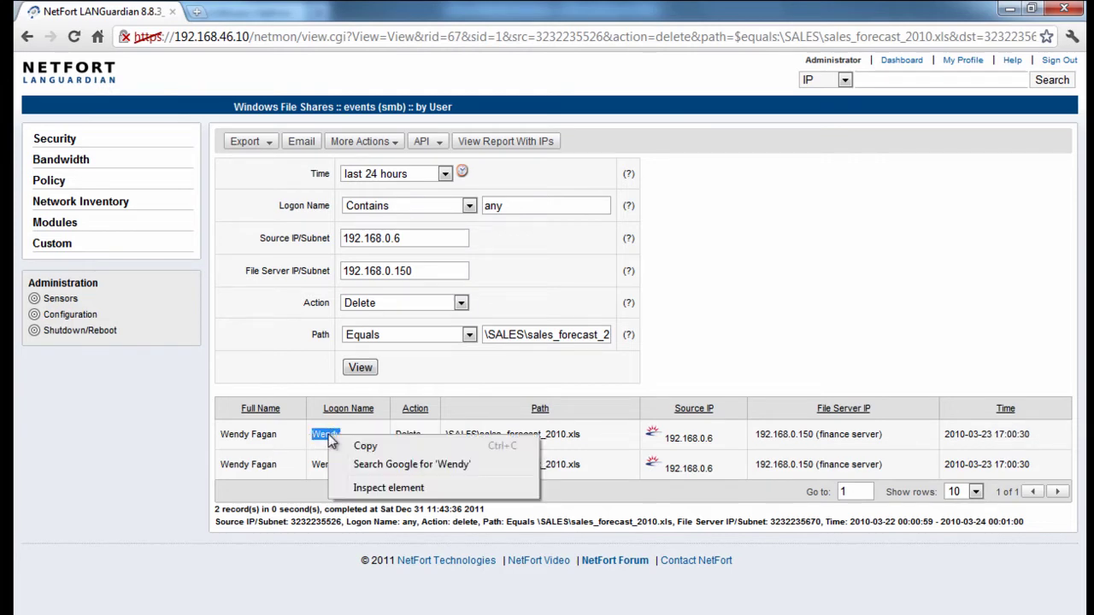
pyautogui.click(364, 445)
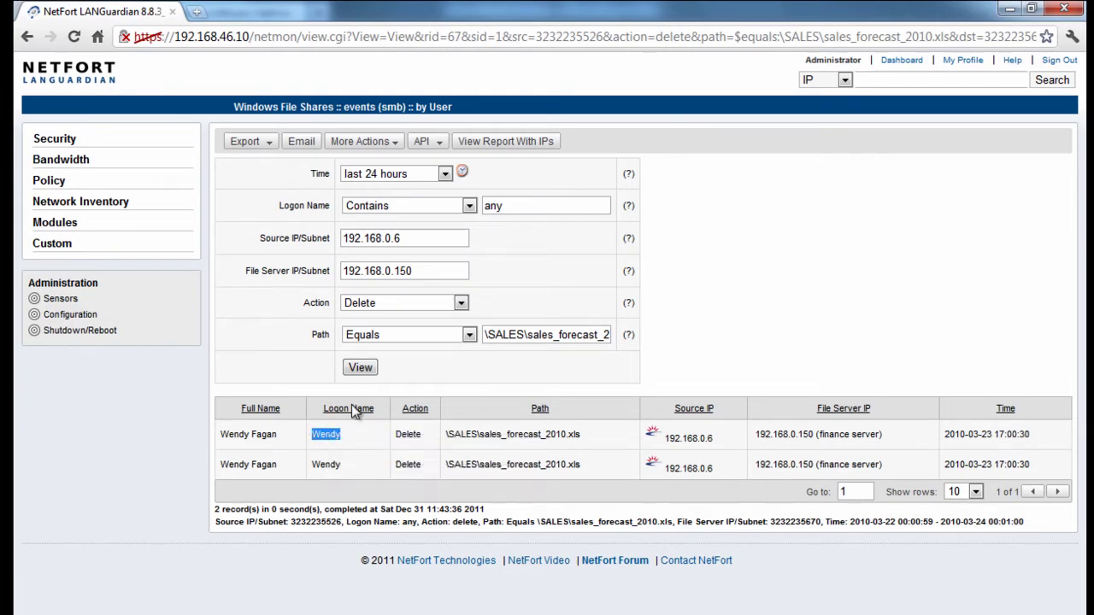
# Step: Run a file activity search by username for the logon name behind the deletion, covering any file in the last 24 hours
pyautogui.click(89, 75)
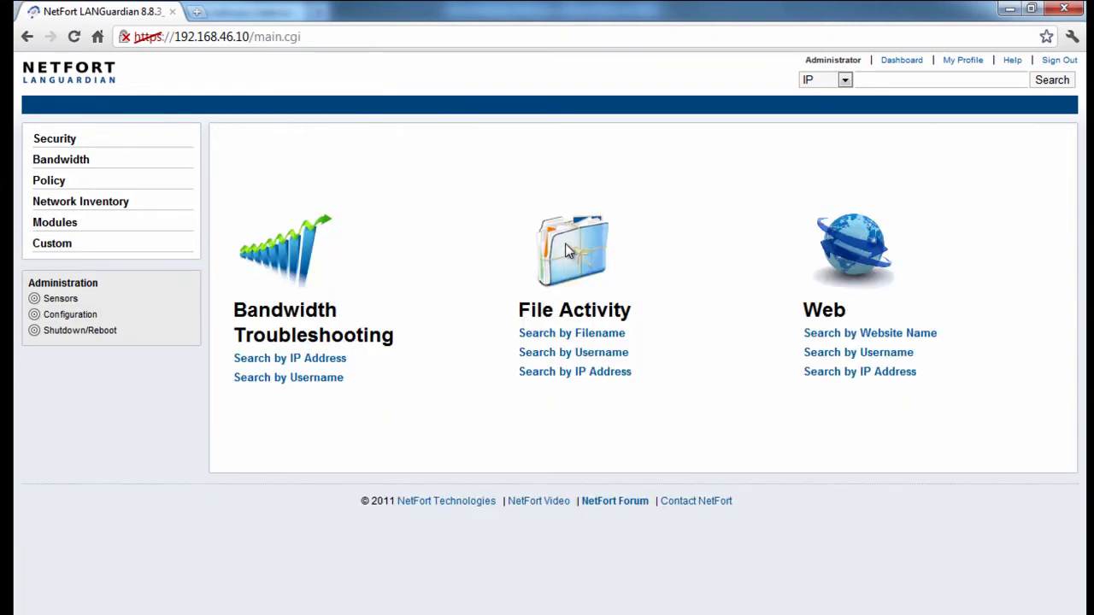
pyautogui.click(576, 357)
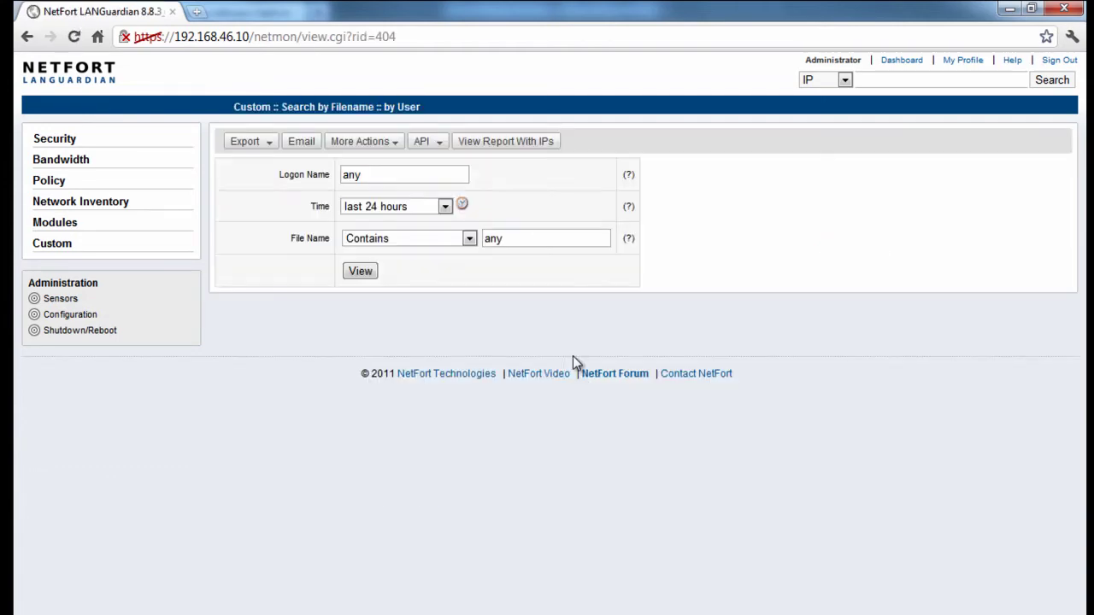
pyautogui.doubleClick(395, 174)
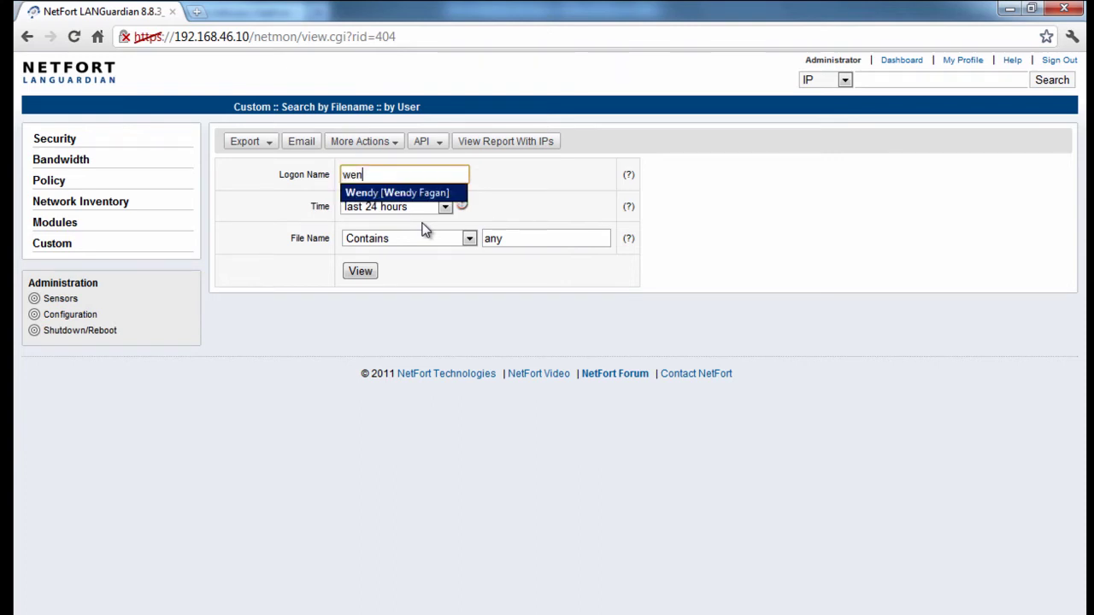
pyautogui.write('wen')
pyautogui.click(404, 192)
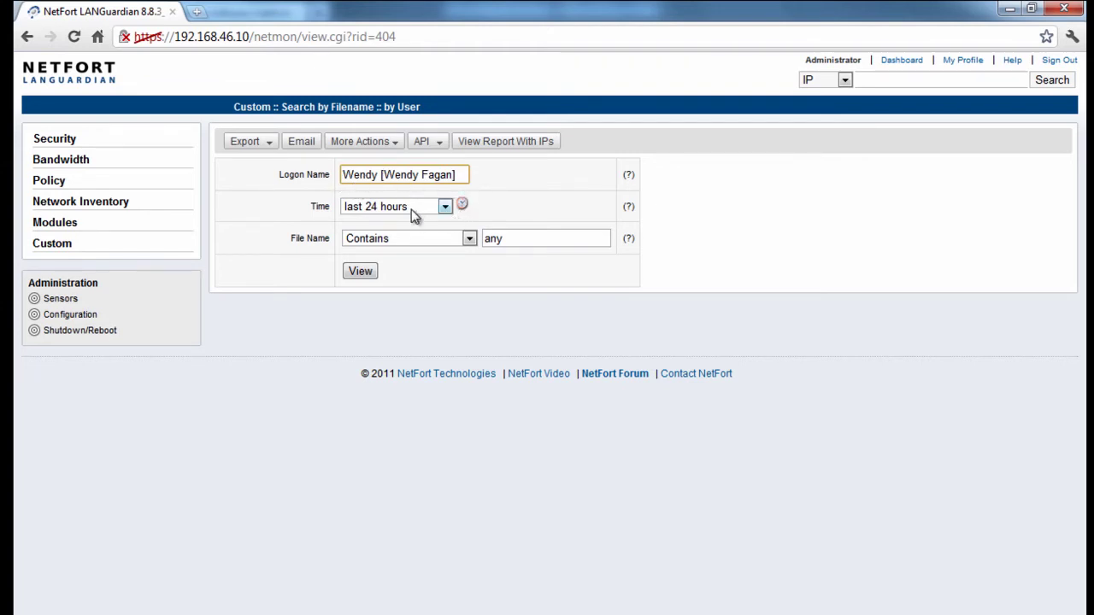
pyautogui.click(358, 271)
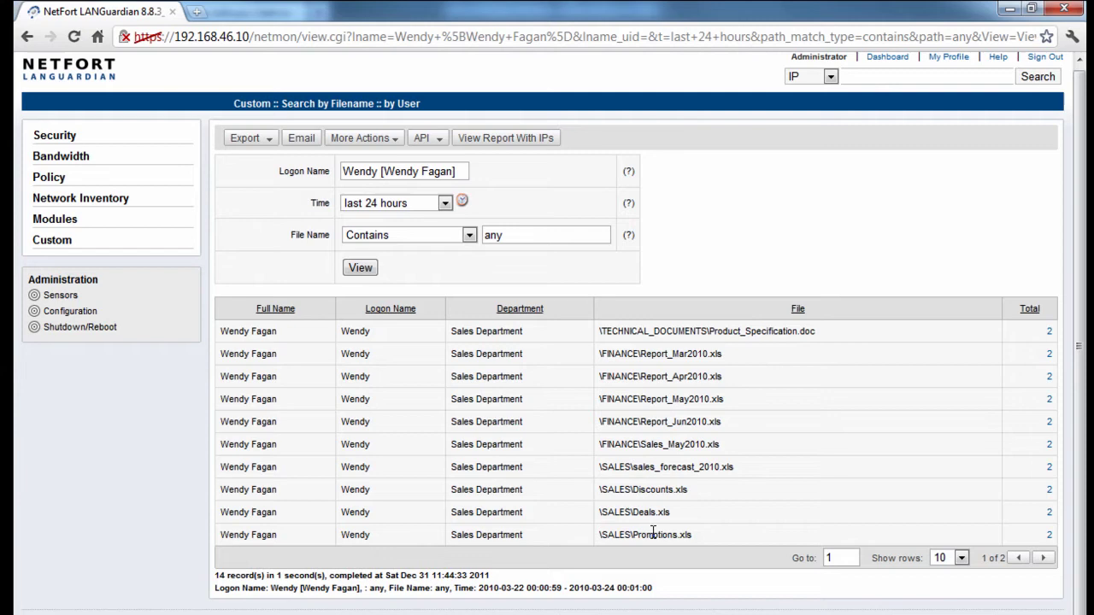
# Step: Examine the actions recorded for \FINANCE\Report_Mar2010.xls, then return to the user's file list
pyautogui.click(1047, 354)
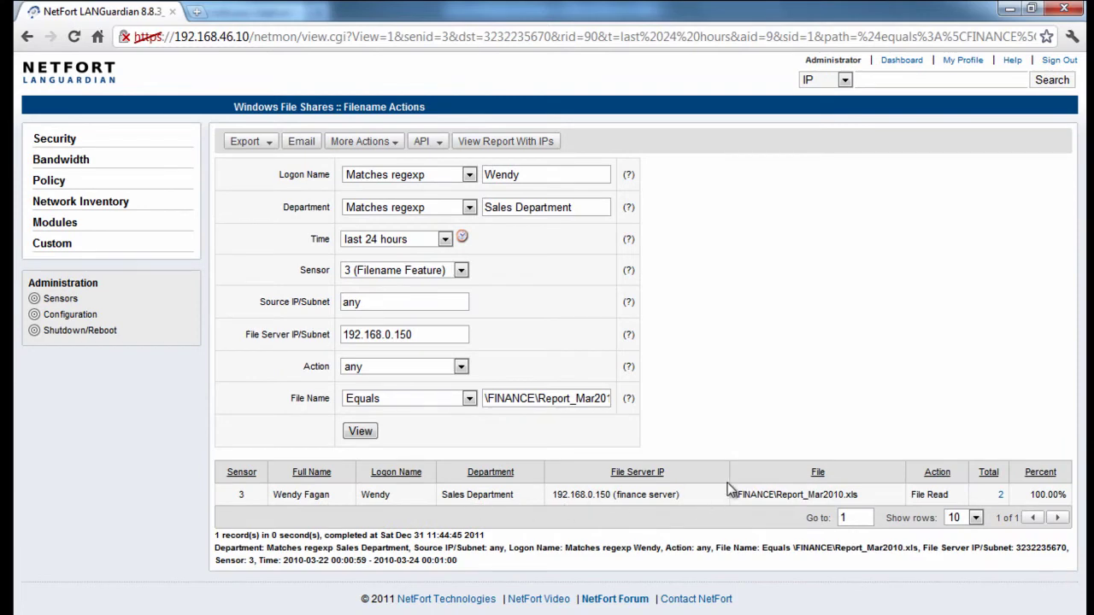
pyautogui.moveTo(875, 498); pyautogui.dragTo(810, 498)
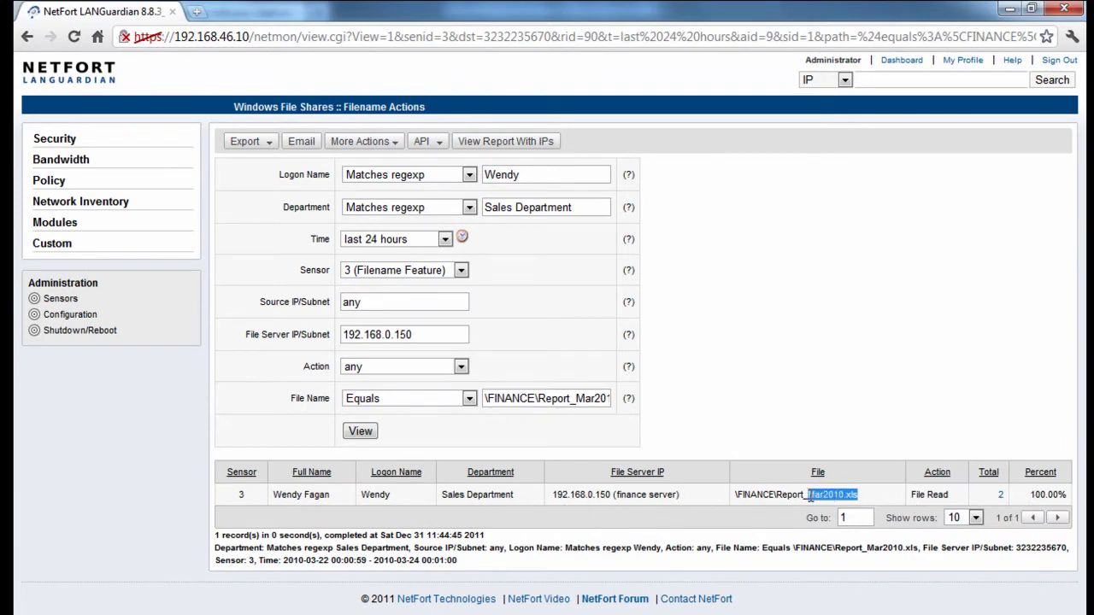
pyautogui.moveTo(912, 494); pyautogui.dragTo(921, 494)
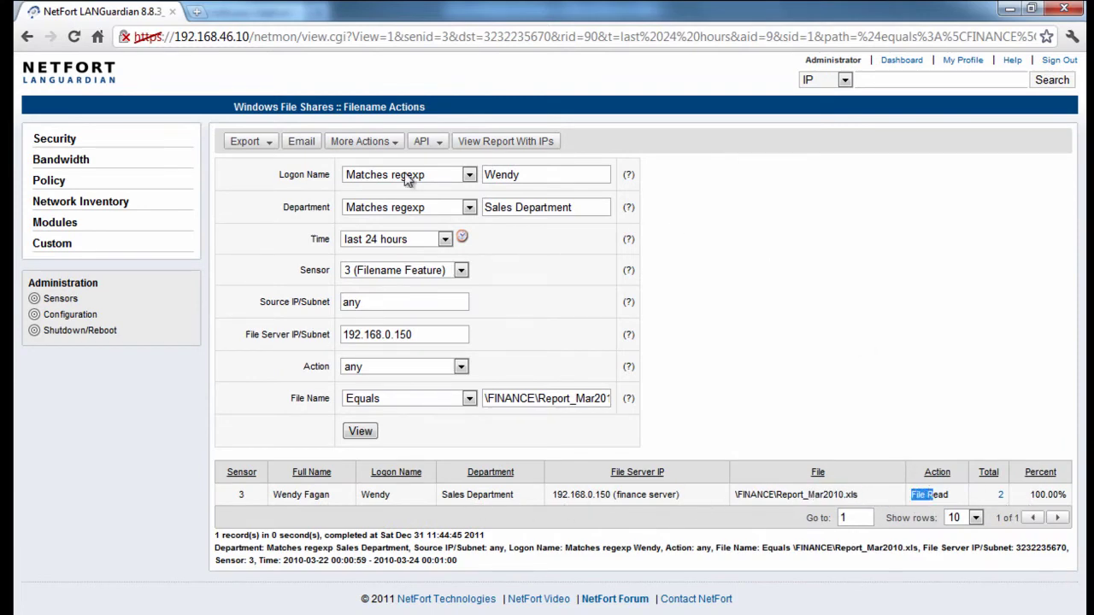
pyautogui.click(33, 39)
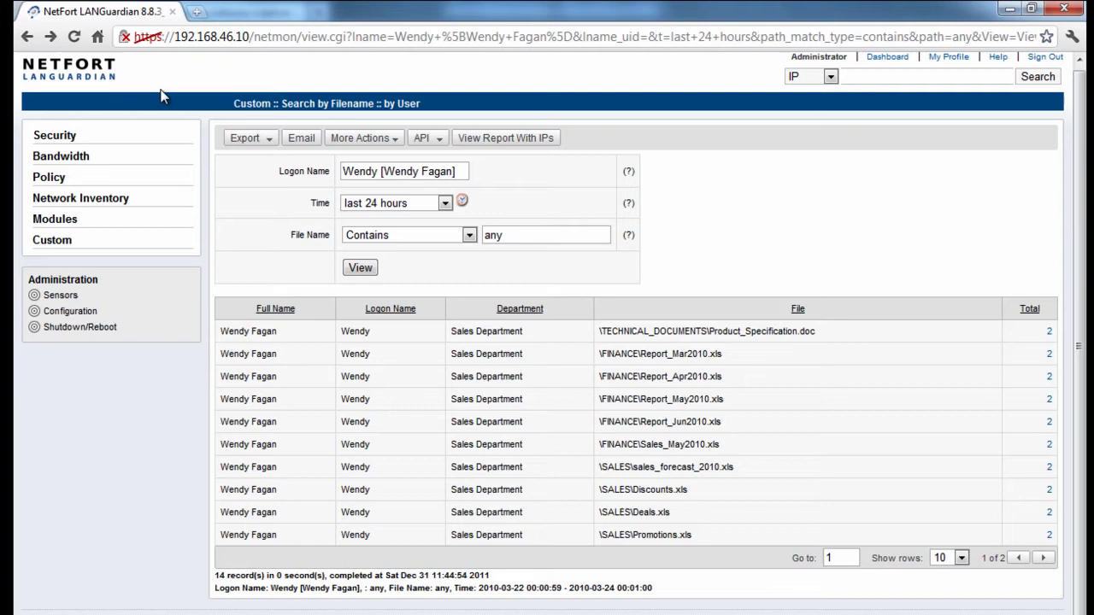
# Step: Run a file activity search by filename for names ending with "mp3" over the last 24 hours
pyautogui.click(106, 77)
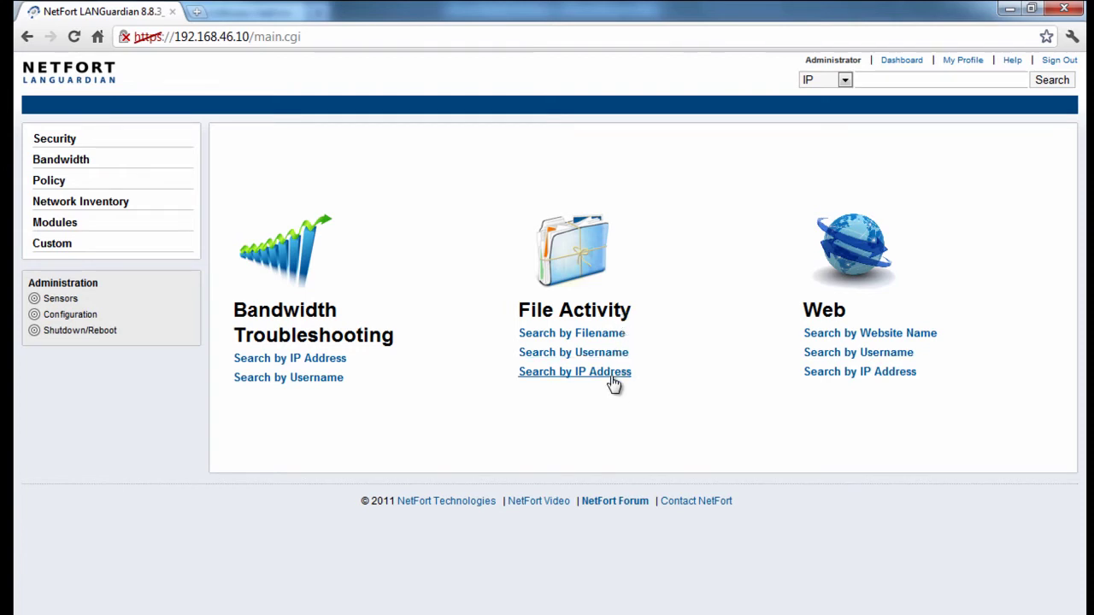
pyautogui.click(604, 338)
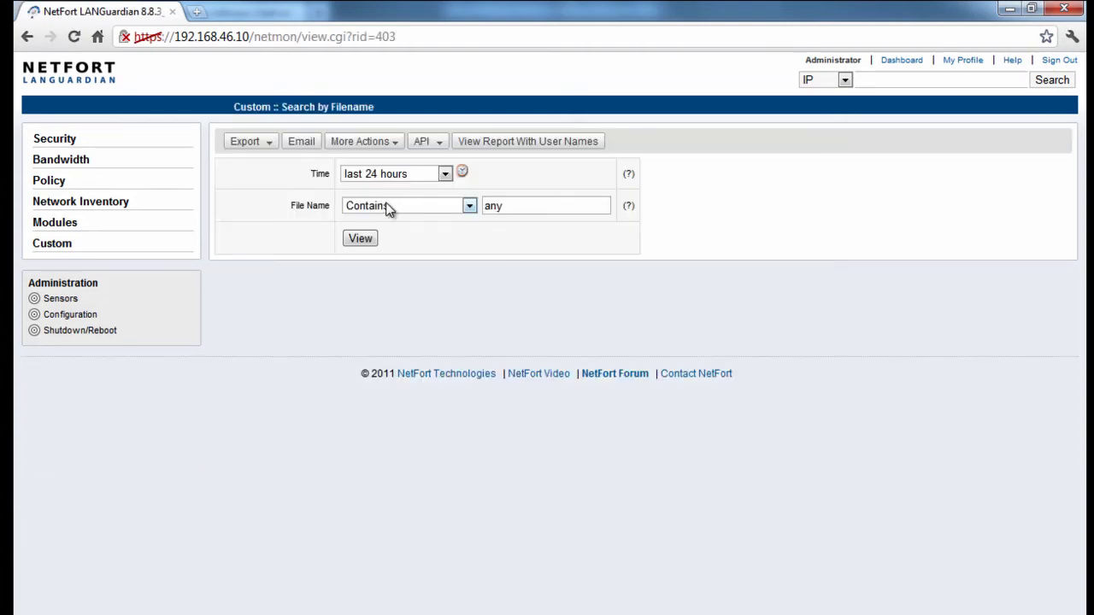
pyautogui.click(387, 211)
pyautogui.click(382, 276)
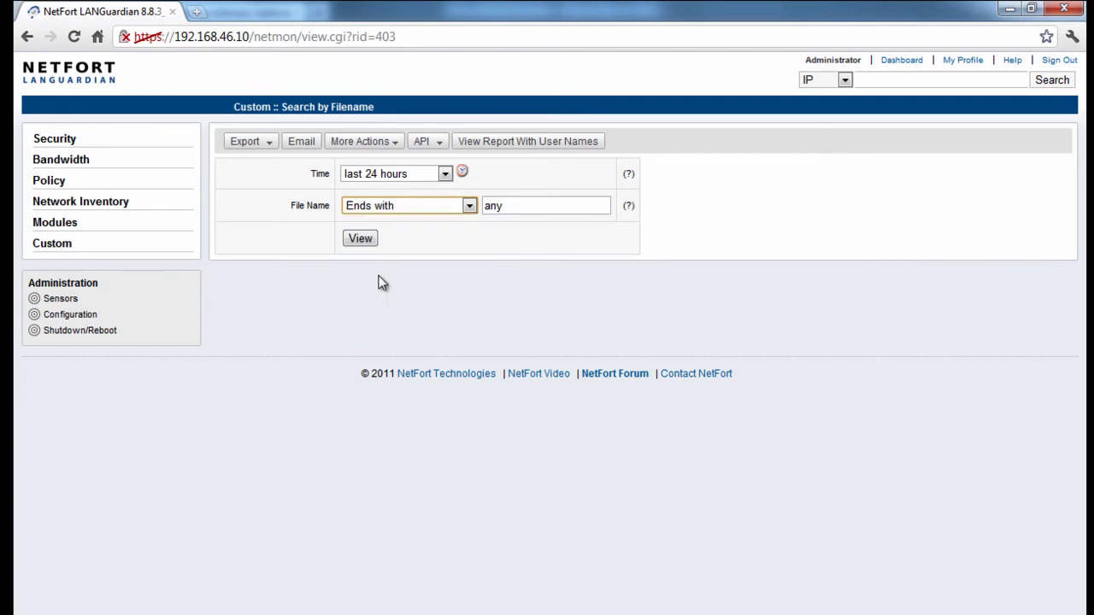
pyautogui.doubleClick(503, 206)
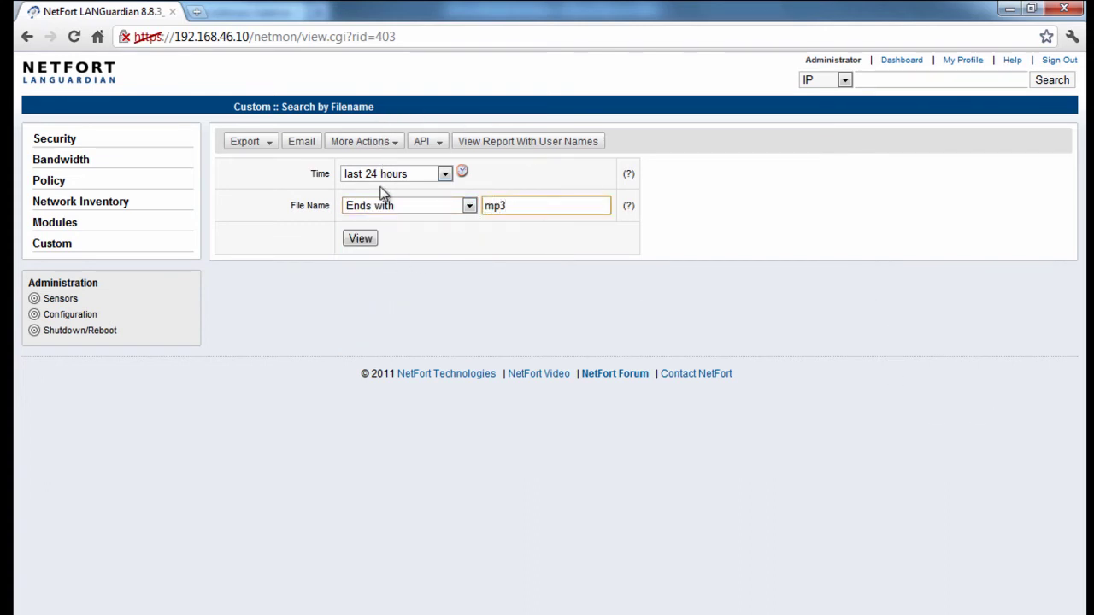
pyautogui.click(368, 239)
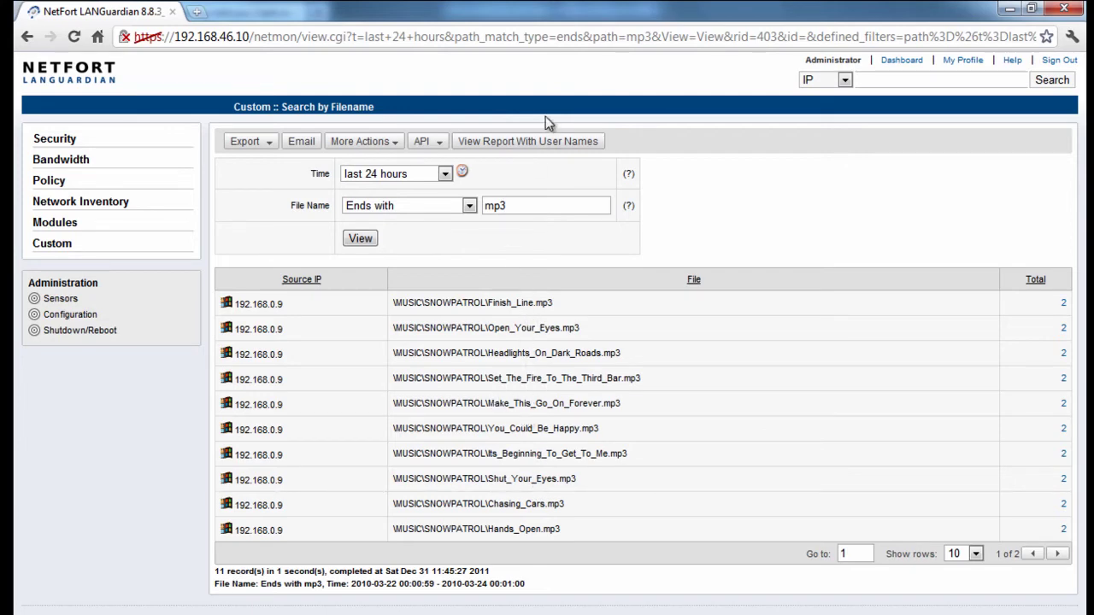
# Step: Show the mp3 results with user names, examine the server and action recorded for Finish_Line.mp3, and return to the list
pyautogui.click(551, 141)
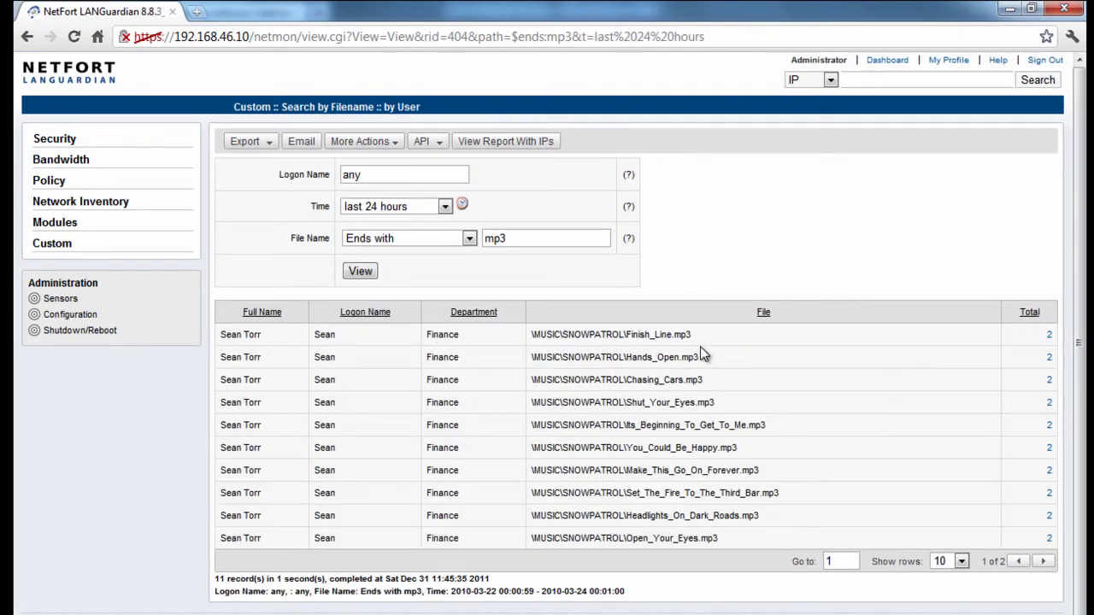
pyautogui.click(1050, 336)
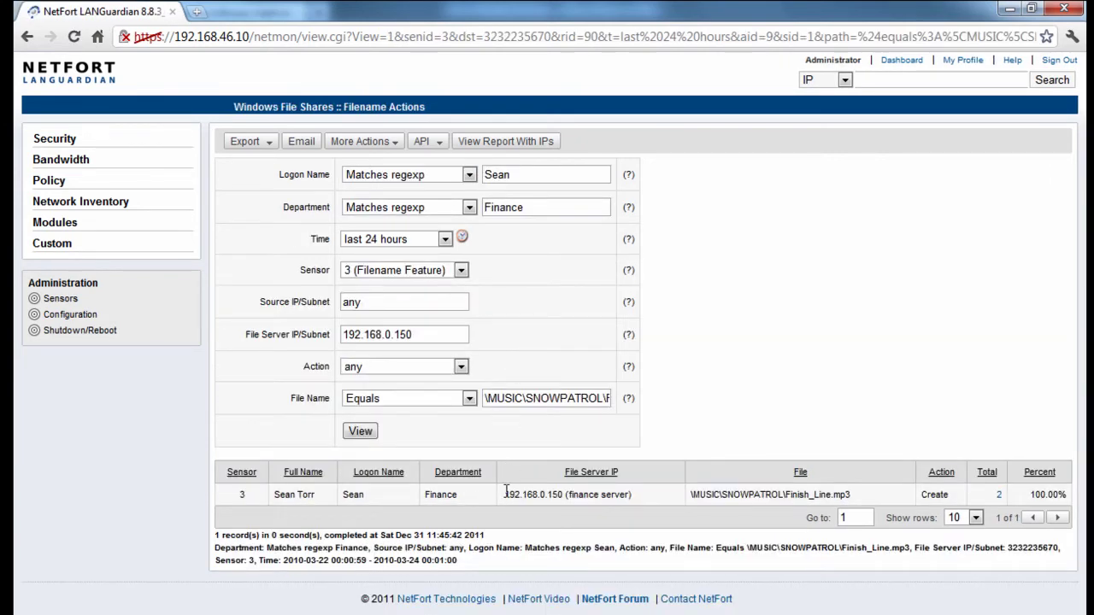
pyautogui.moveTo(504, 495); pyautogui.dragTo(544, 492)
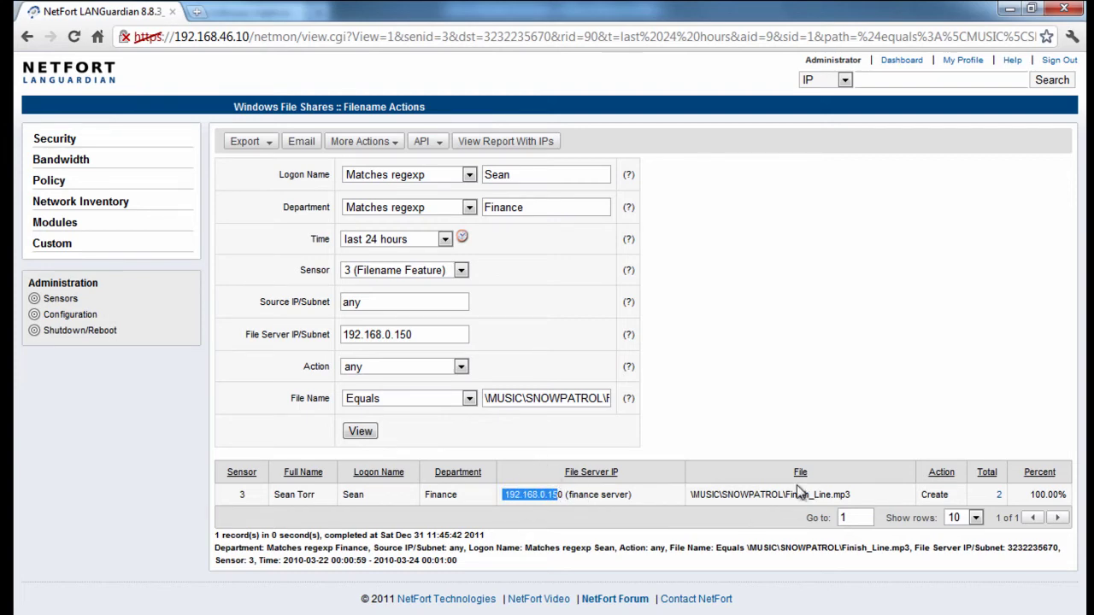
pyautogui.click(27, 36)
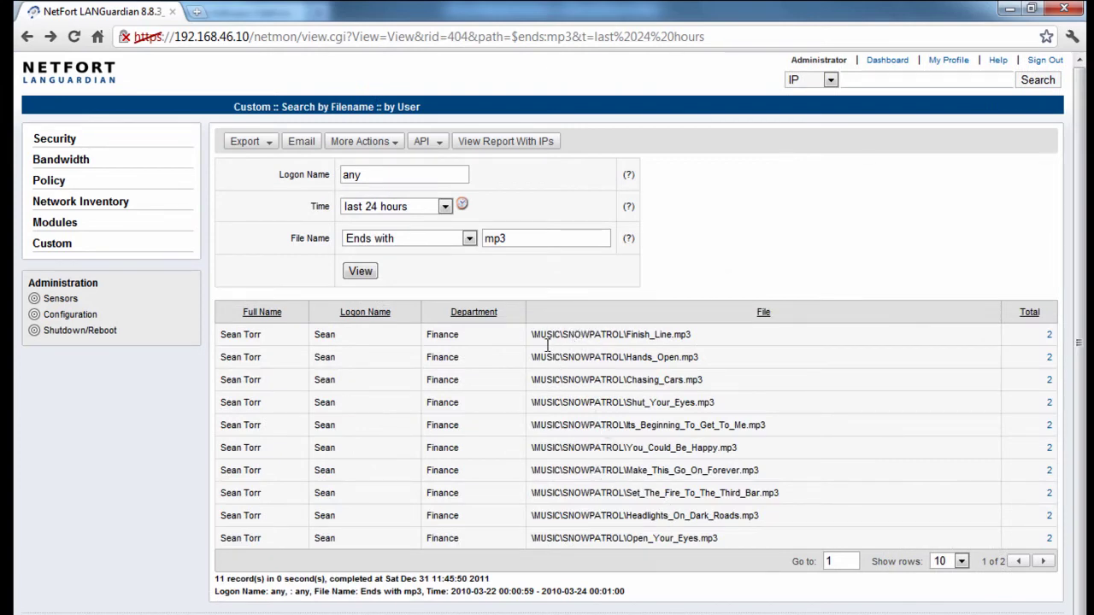
# Step: Change the file name filter to names ending with "xls", run the report by user, and return to the start page
pyautogui.moveTo(513, 242); pyautogui.dragTo(462, 234)
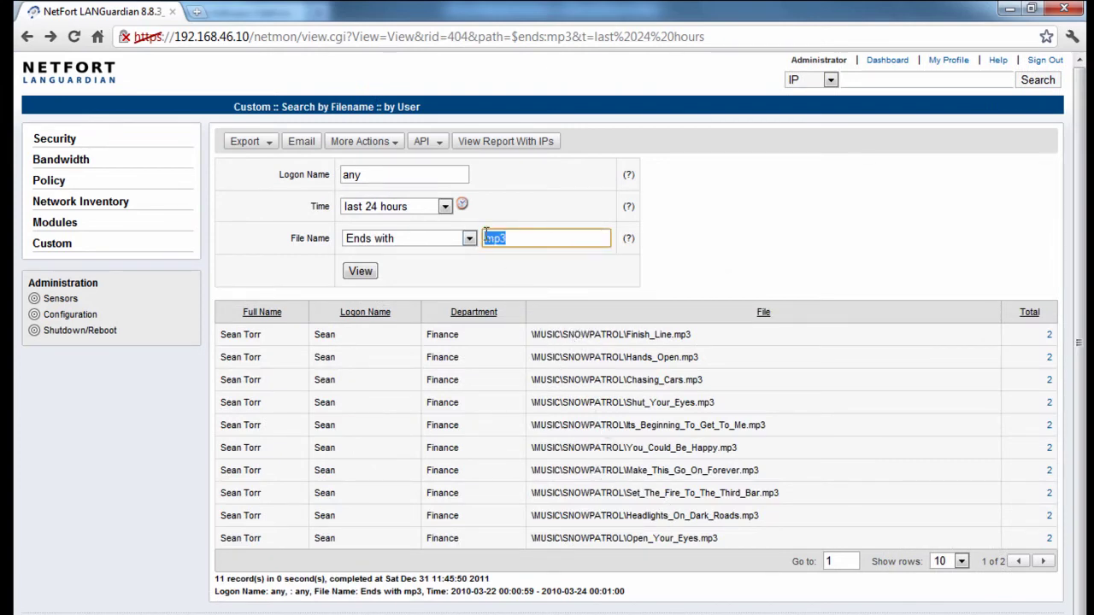
pyautogui.press('BackSpace')
pyautogui.click(360, 272)
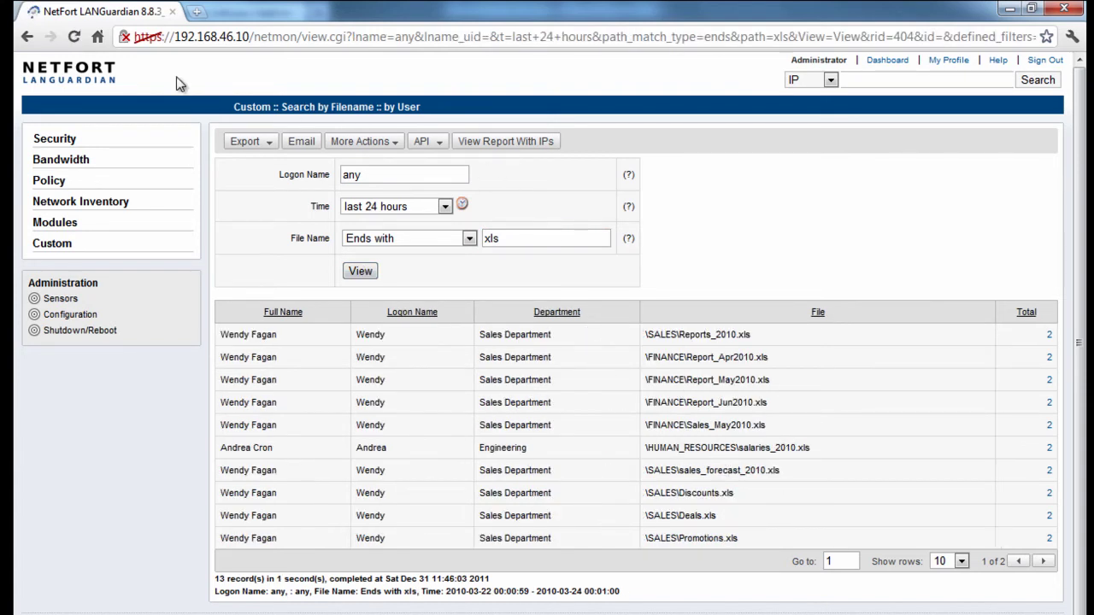
pyautogui.click(96, 75)
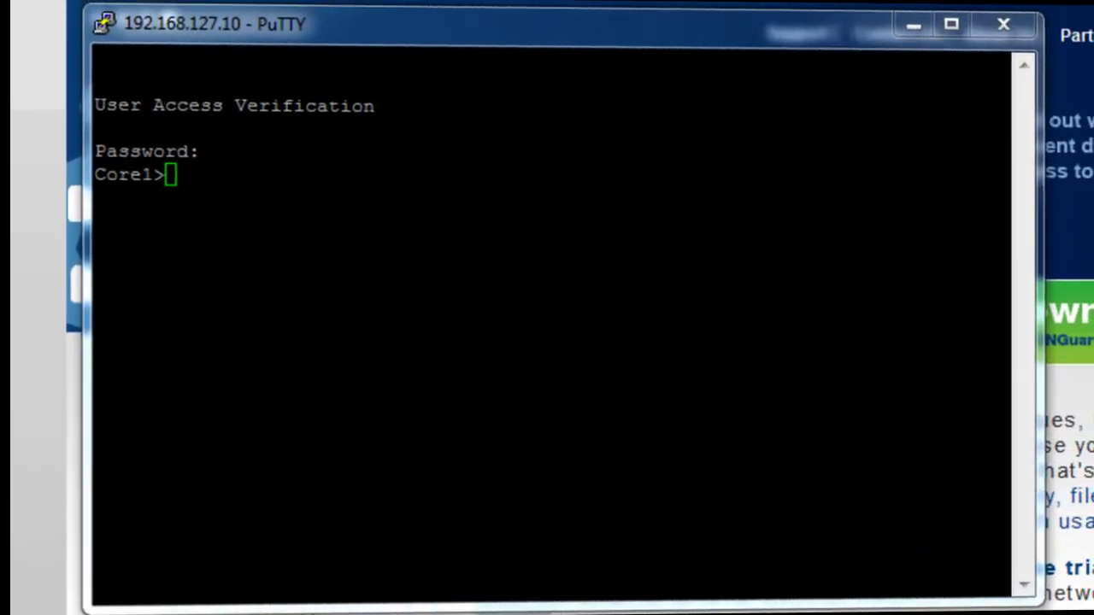
# Step: Switch to the PuTTY session on Core1 and enter privileged mode with the en command, supplying the enable password
pyautogui.click(761, 374)
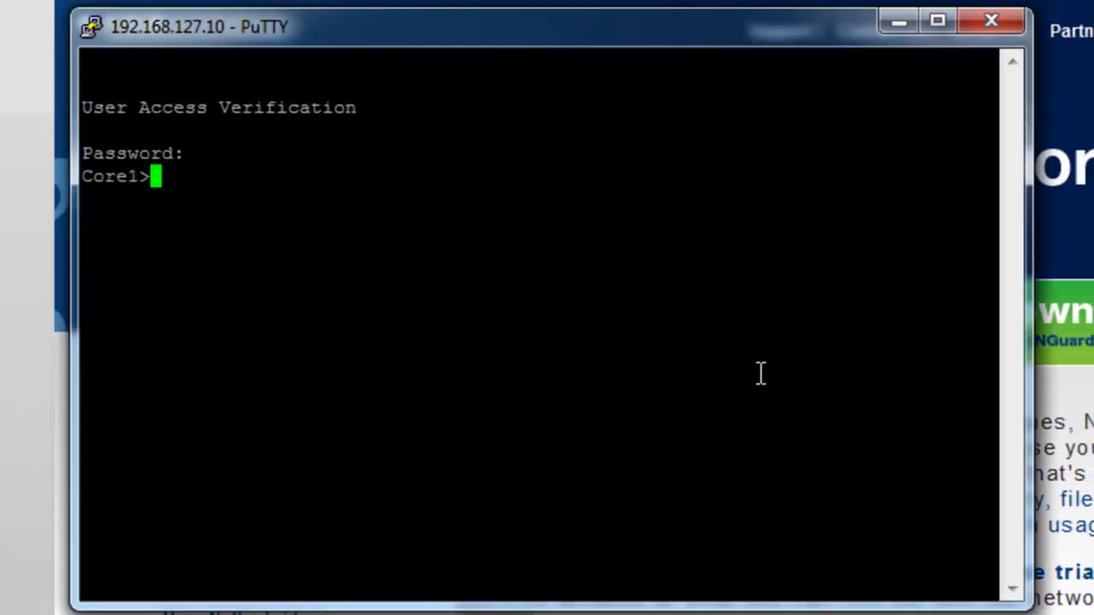
pyautogui.press('Return')
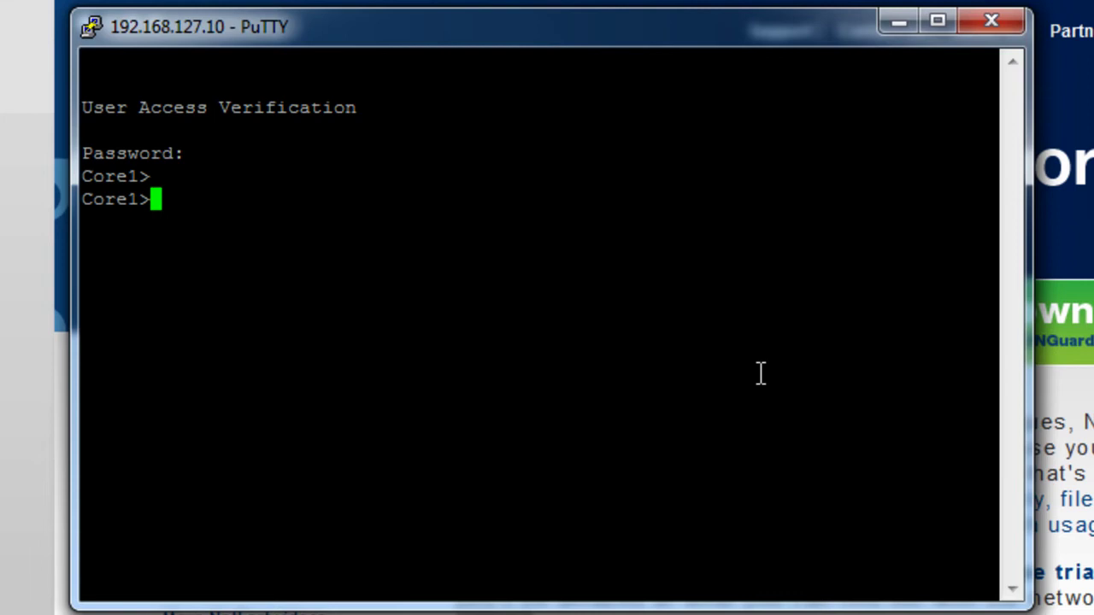
pyautogui.write('end')
pyautogui.press('BackSpace')
pyautogui.press('BackSpace')
pyautogui.press('BackSpace')
pyautogui.write('en')
pyautogui.press('Return')
pyautogui.press('Return')
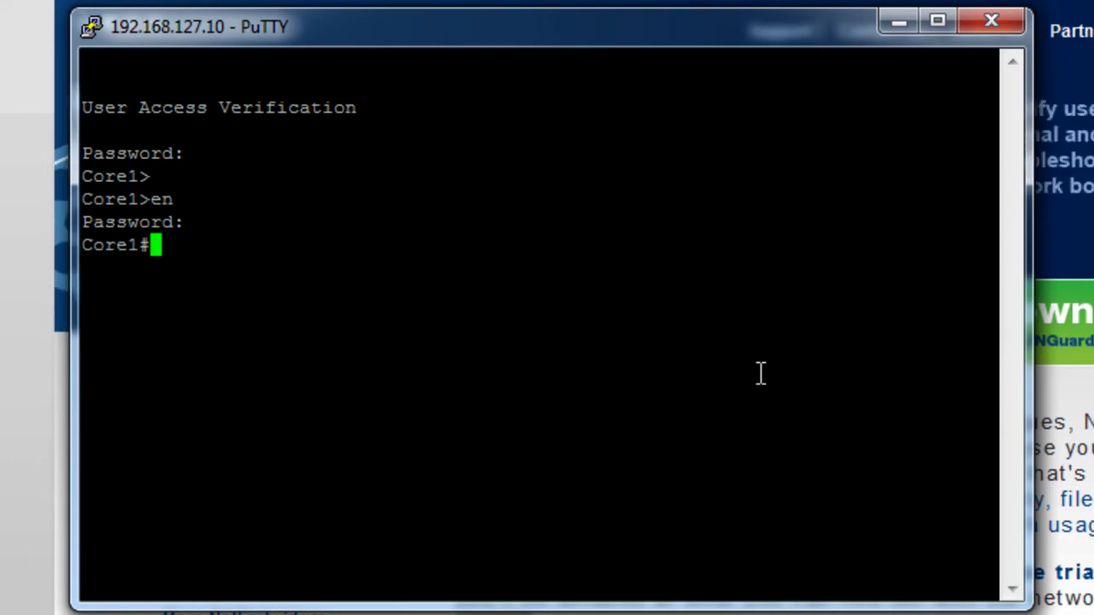
# Step: Display the switch's existing port monitoring sessions with the sh monitor command
pyautogui.write('sh mon')
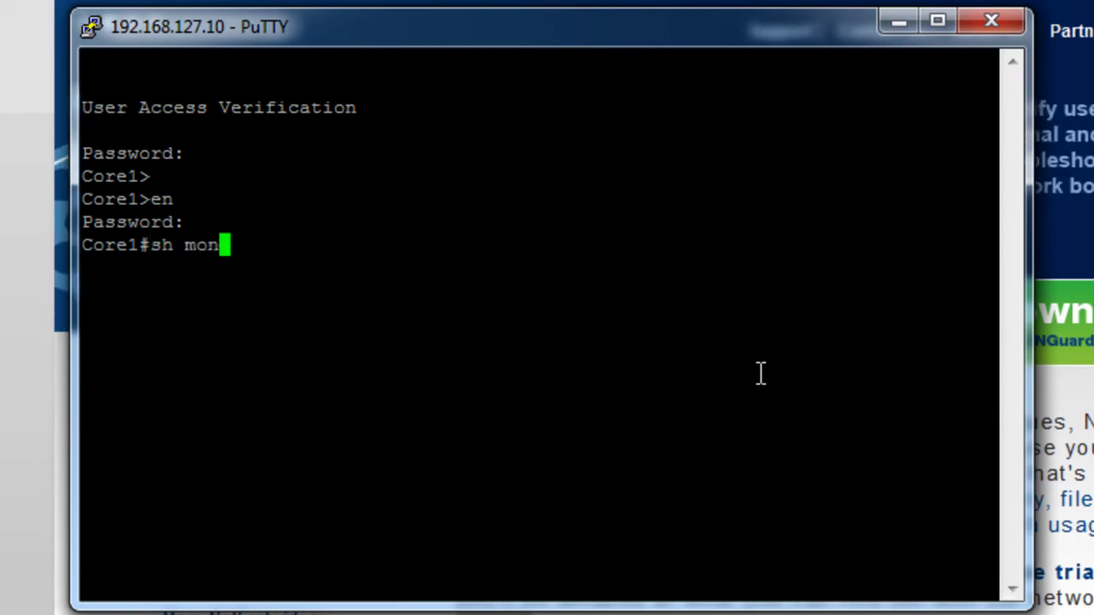
pyautogui.press('BackSpace')
pyautogui.write('n')
pyautogui.press('Tab')
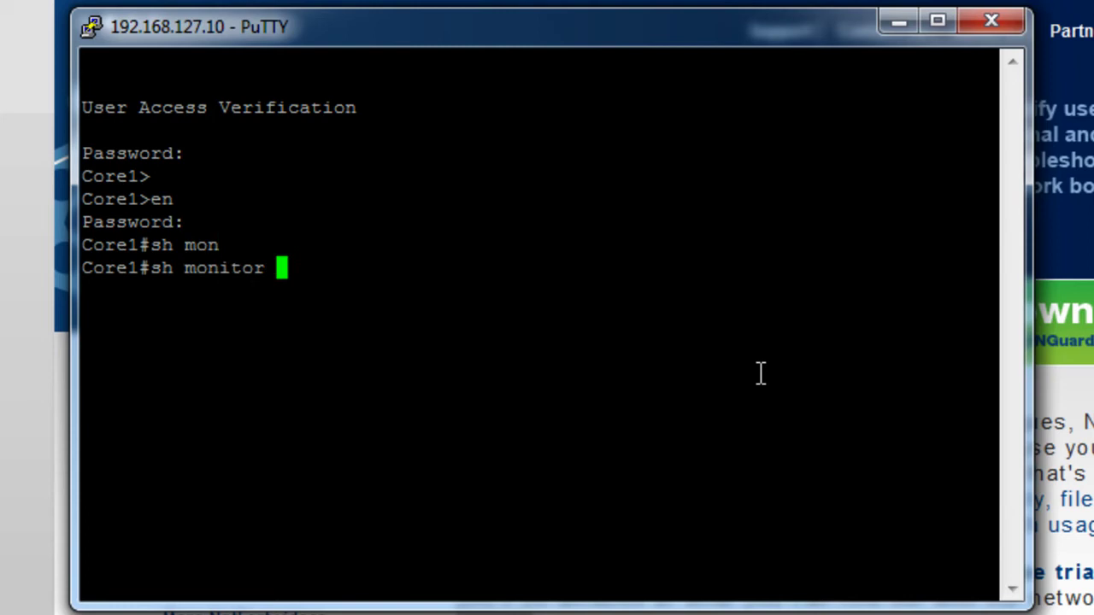
pyautogui.press('Return')
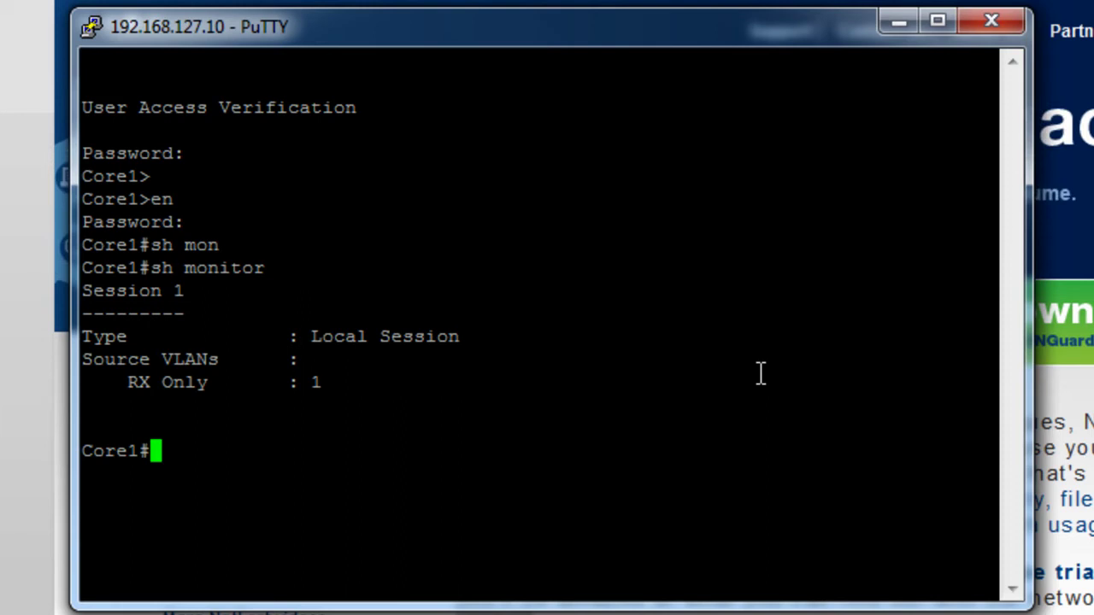
# Step: List the switch's VLANs with sh vlan, highlight the VLAN 1 default entry, and page through to the end of the output
pyautogui.write('sh ')
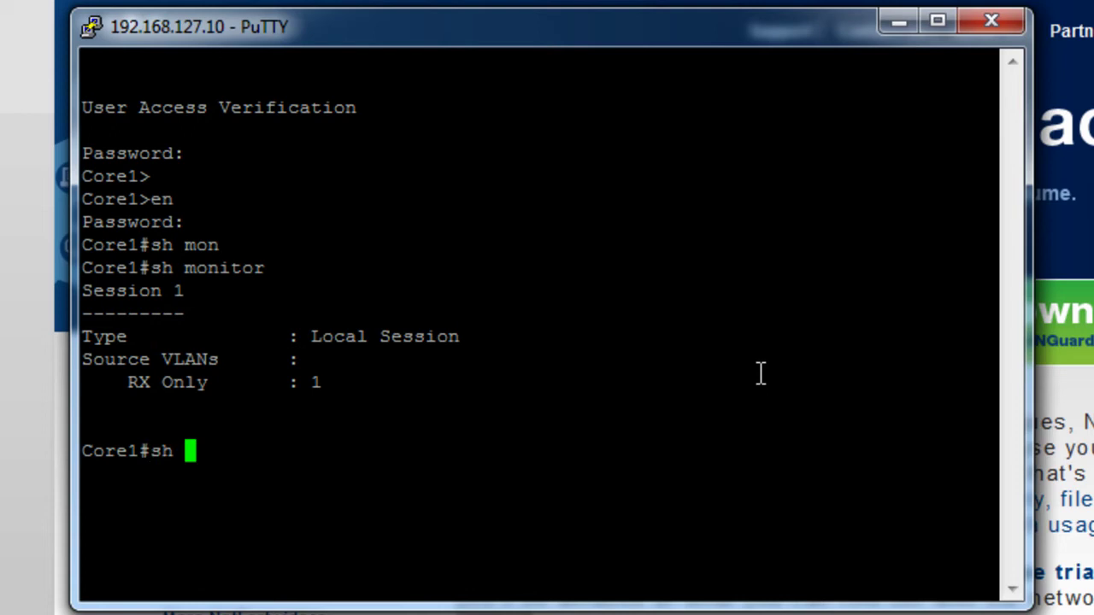
pyautogui.write('vl')
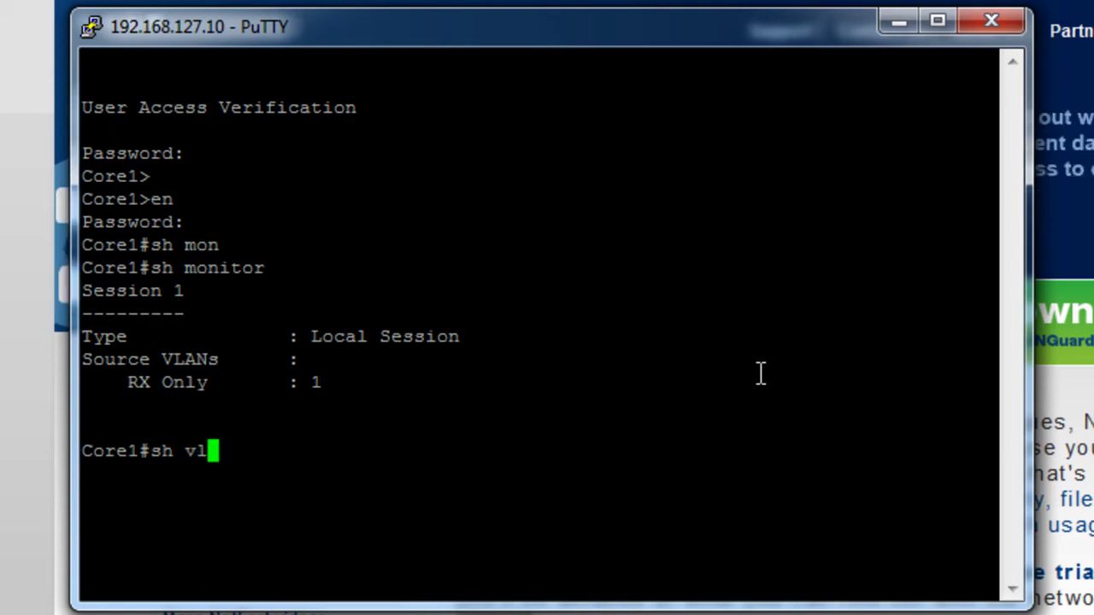
pyautogui.write('an')
pyautogui.press('Return')
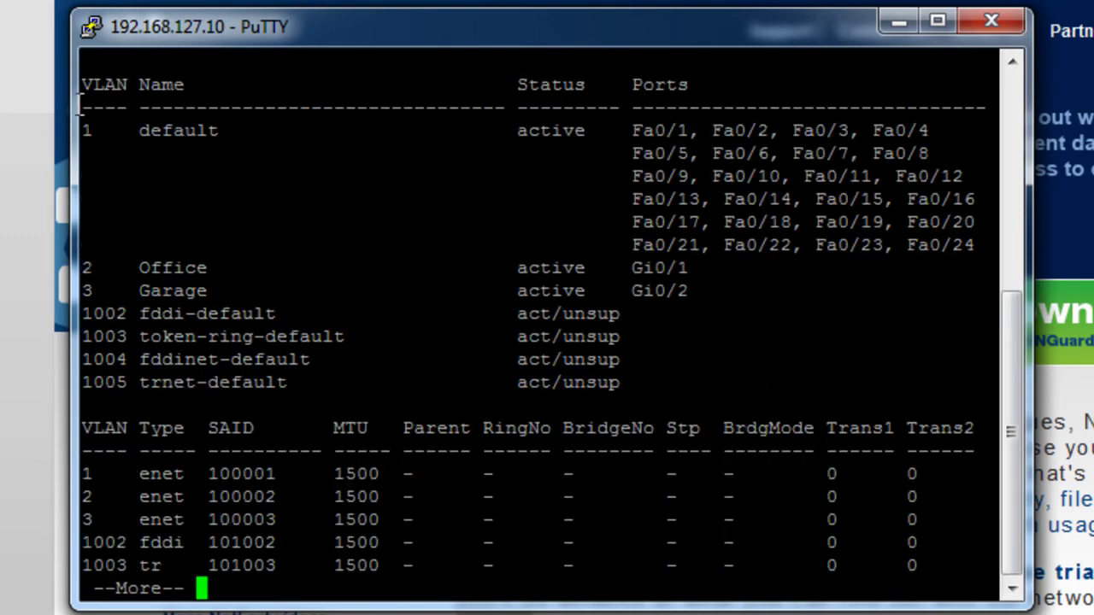
pyautogui.moveTo(227, 131); pyautogui.dragTo(86, 130)
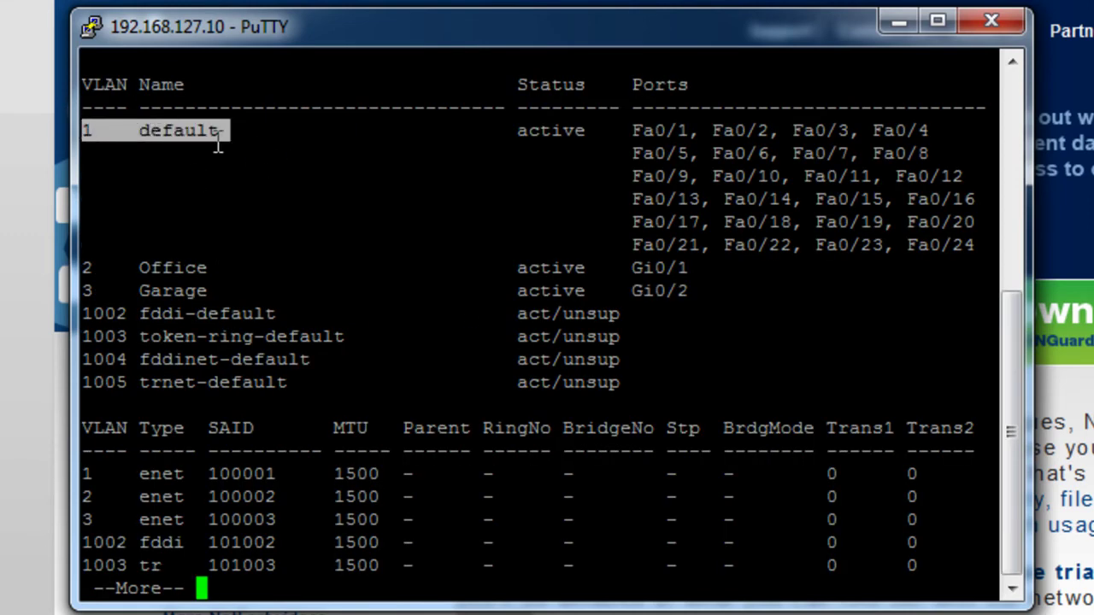
pyautogui.press('Return')
pyautogui.press('Return')
pyautogui.press('Return')
pyautogui.press('Return')
pyautogui.press('Return')
pyautogui.press('Return')
pyautogui.press('Return')
pyautogui.press('Return')
pyautogui.press('Return')
pyautogui.press('Return')
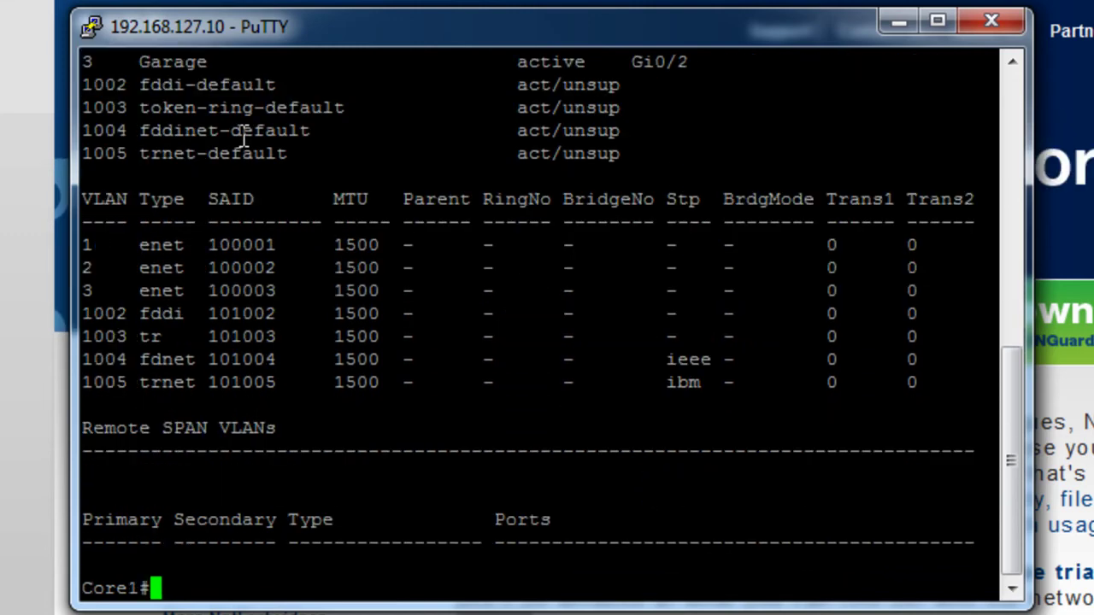
# Step: Enter configuration mode with conf t and set the monitoring source with monitor session 2 source vlan 1 rx
pyautogui.write('conf t')
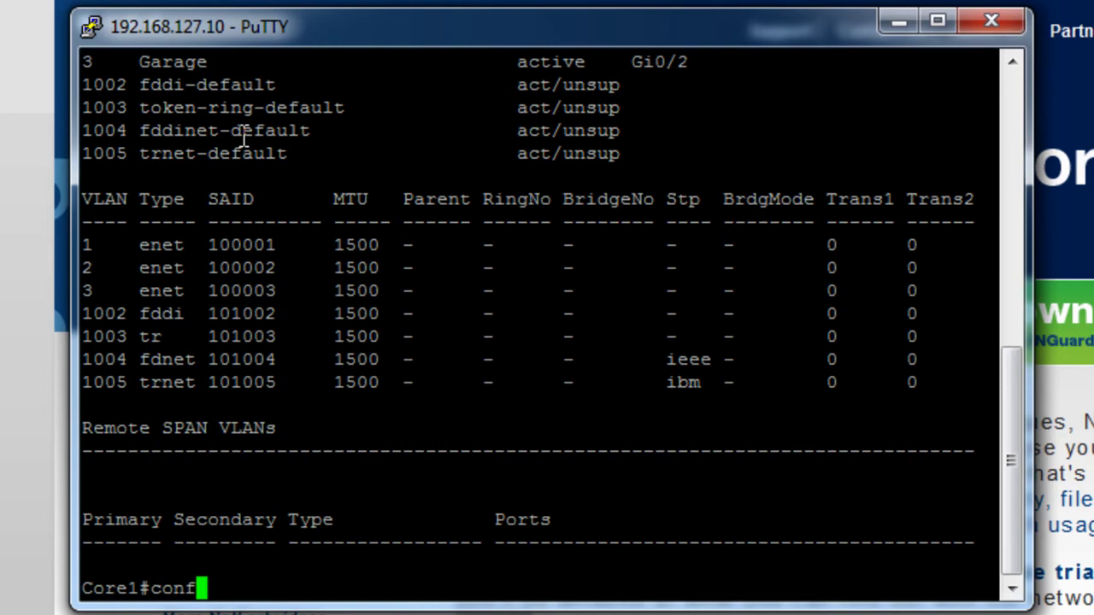
pyautogui.press('Return')
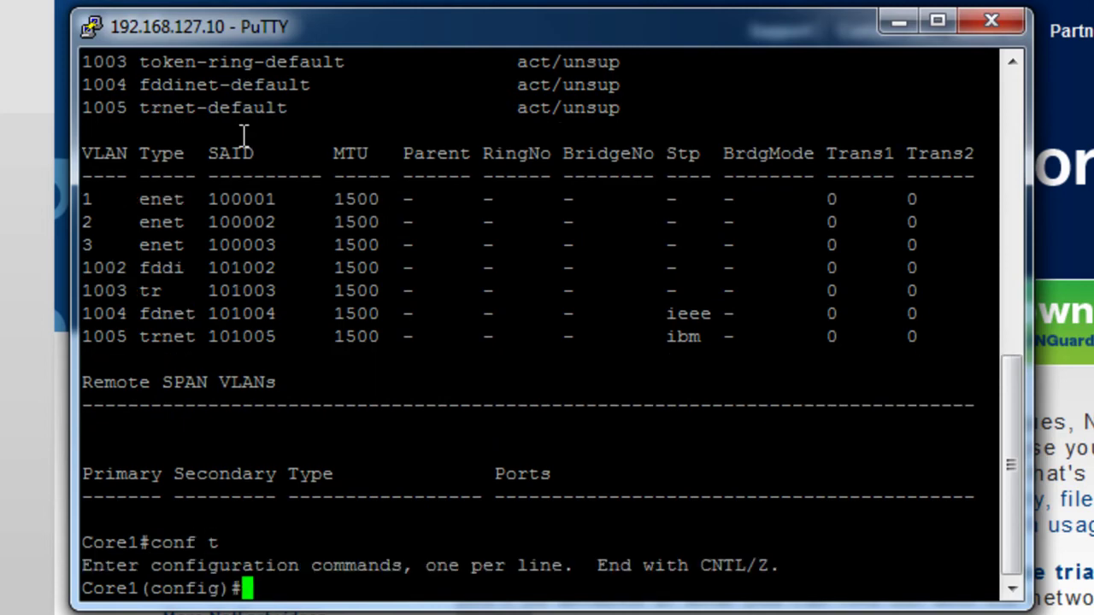
pyautogui.write('mono')
pyautogui.press('Tab')
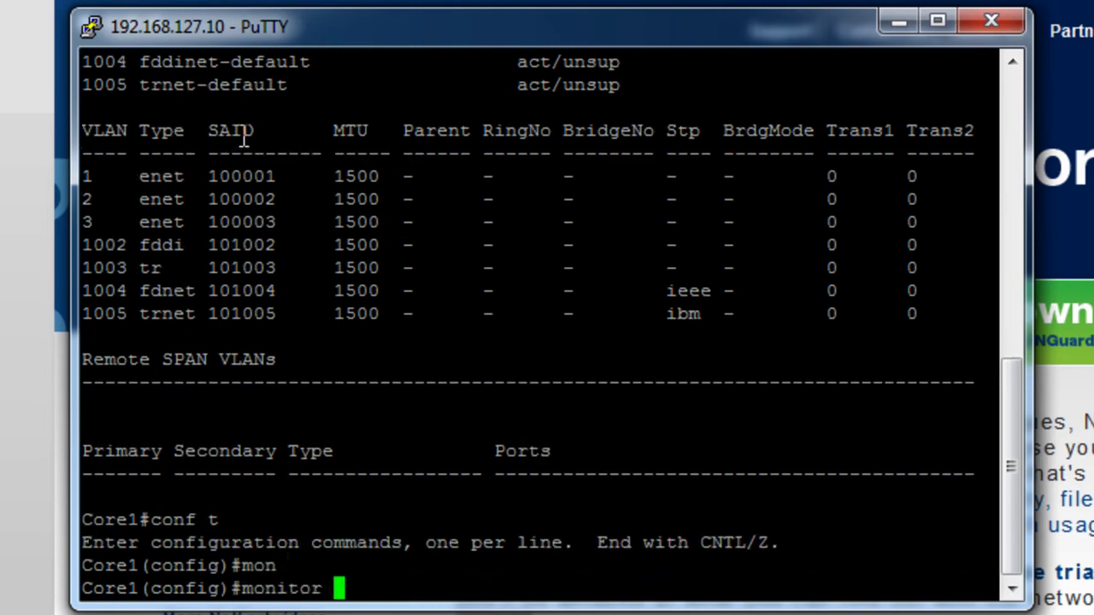
pyautogui.write('se')
pyautogui.press('Tab')
pyautogui.write('2 sou')
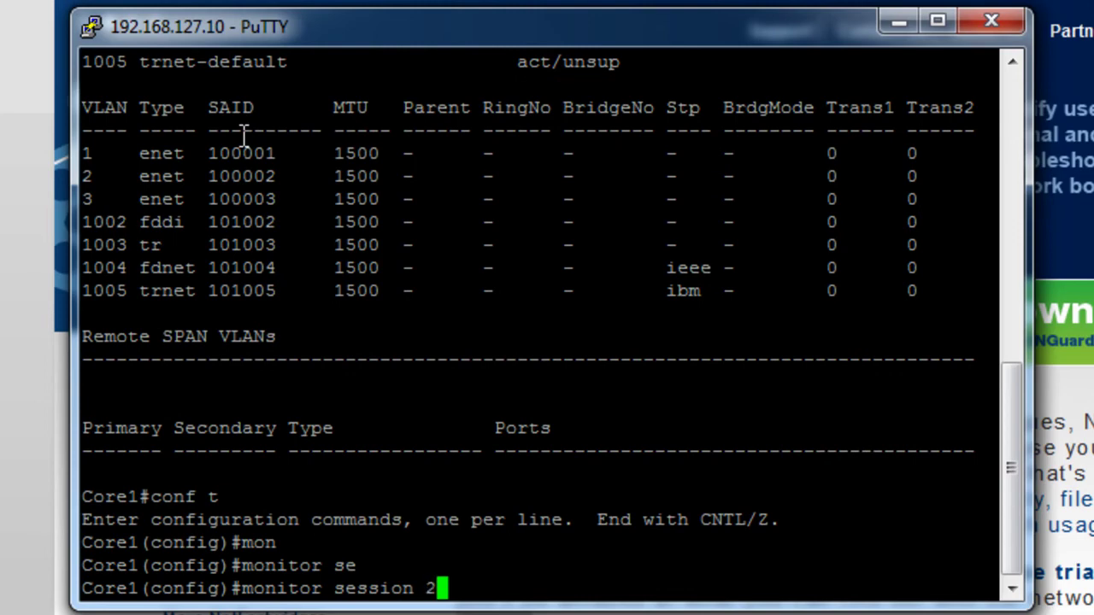
pyautogui.press('Tab')
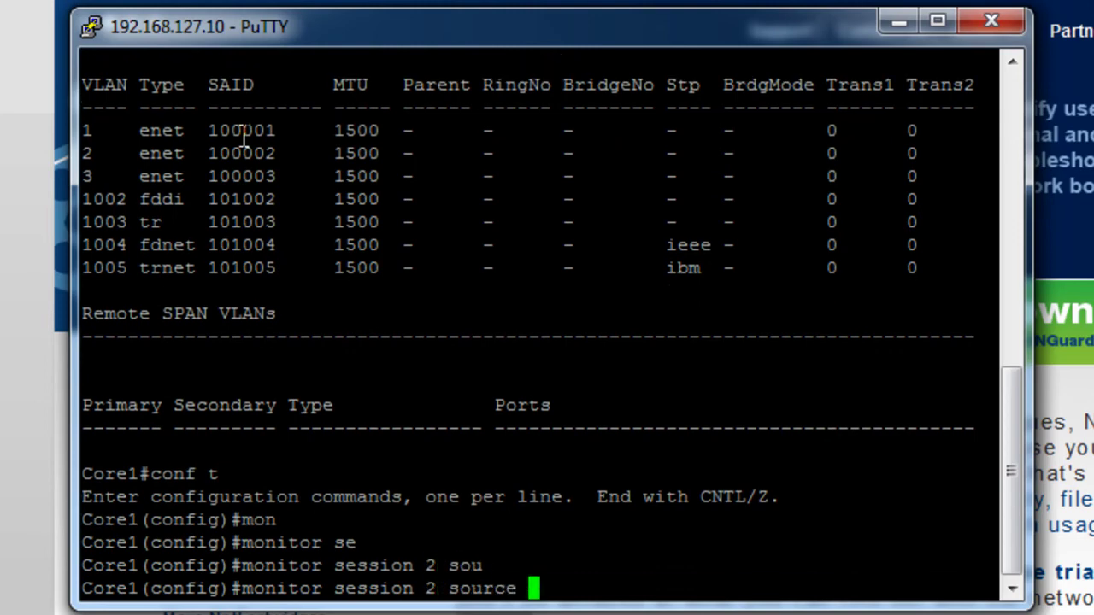
pyautogui.write('vl')
pyautogui.press('Tab')
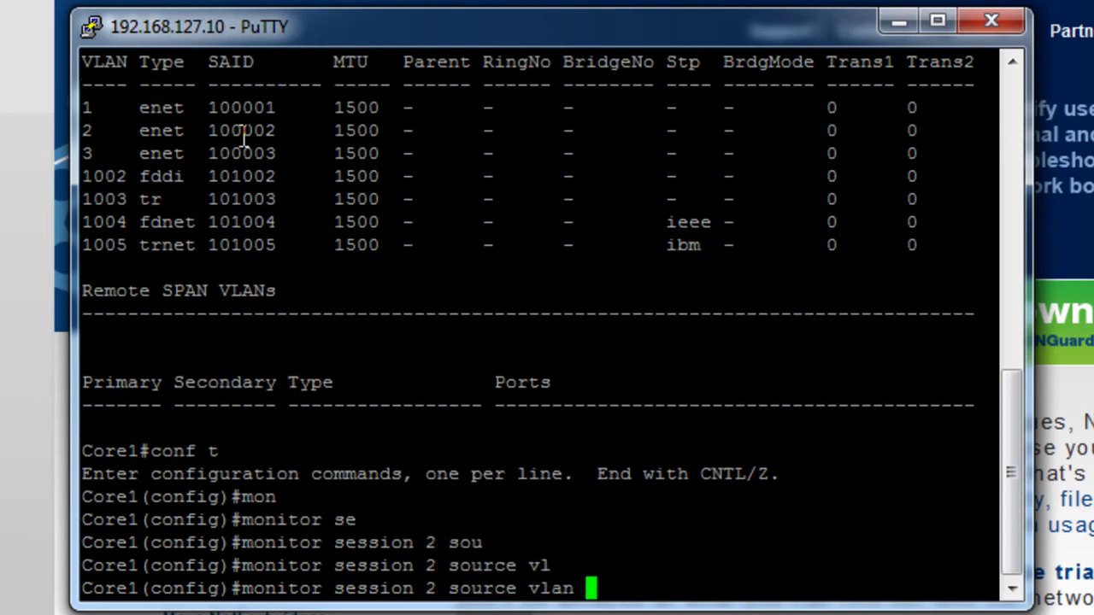
pyautogui.write('1')
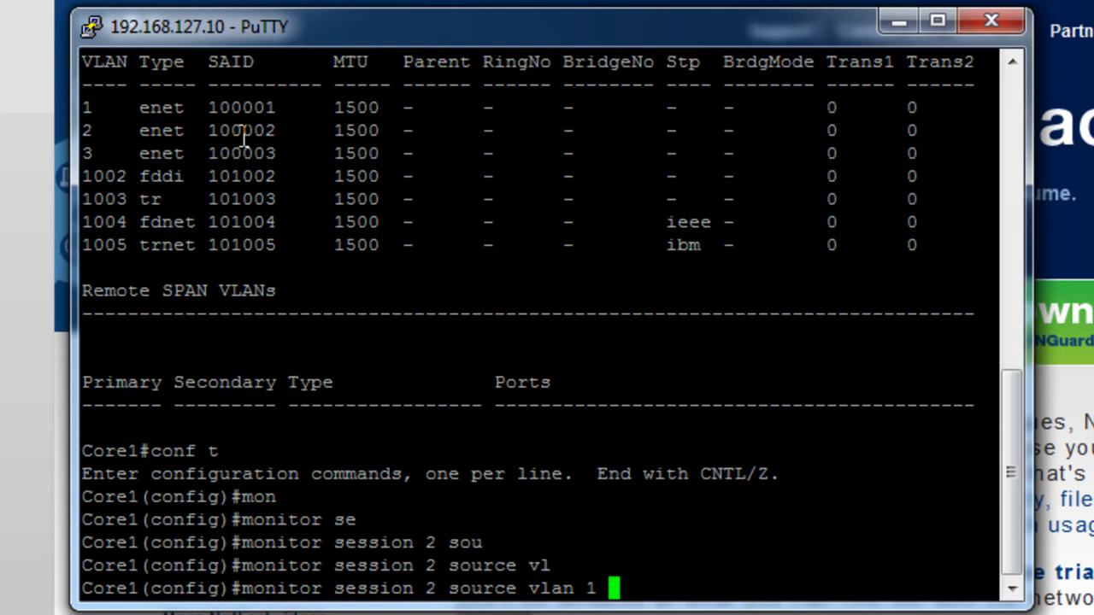
pyautogui.write('rx')
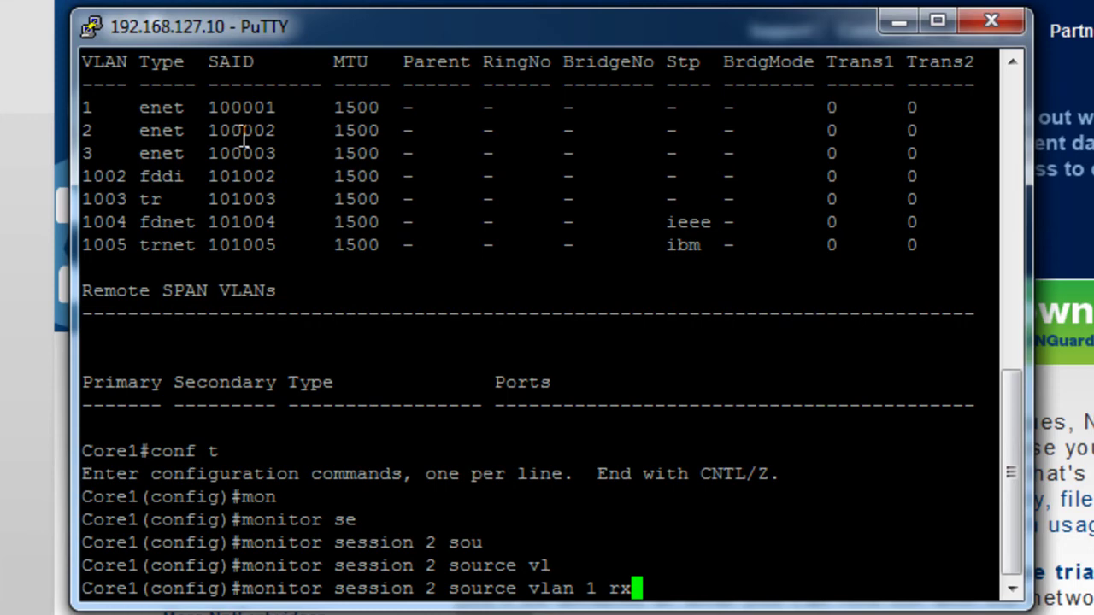
pyautogui.press('Return')
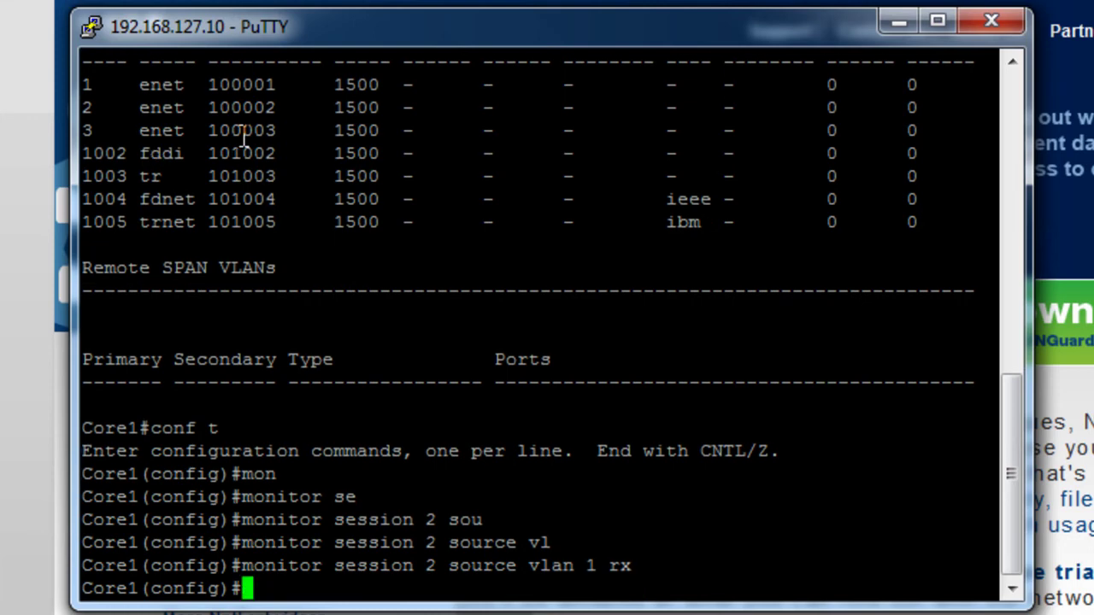
# Step: Set the destination port of monitor session 2 to interface fastEthernet 0/6
pyautogui.write('mon')
pyautogui.press('Tab')
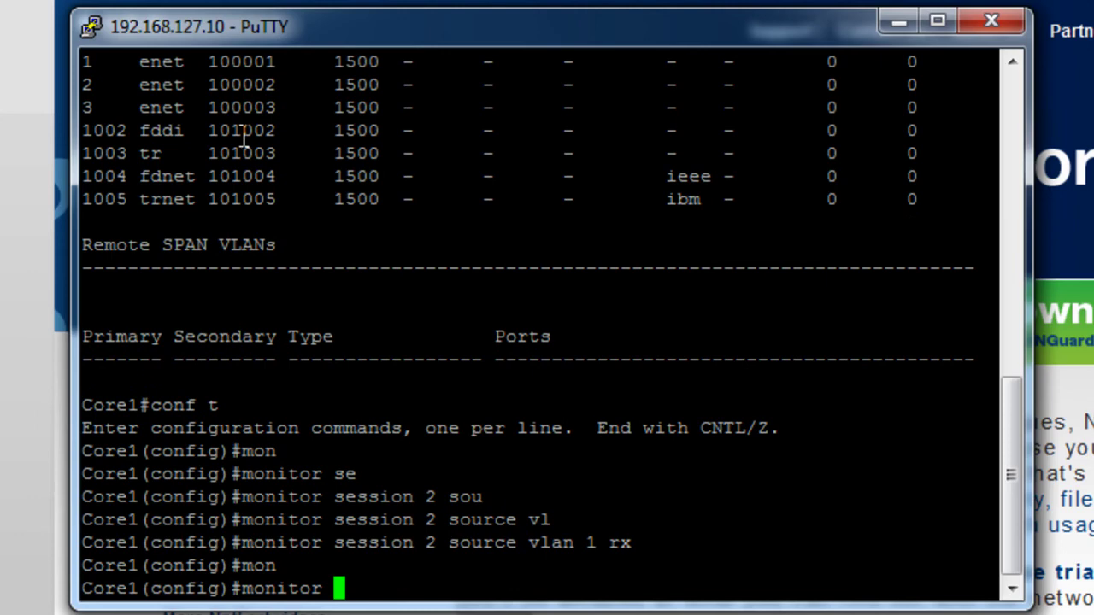
pyautogui.write('se')
pyautogui.press('Tab')
pyautogui.write('2 ')
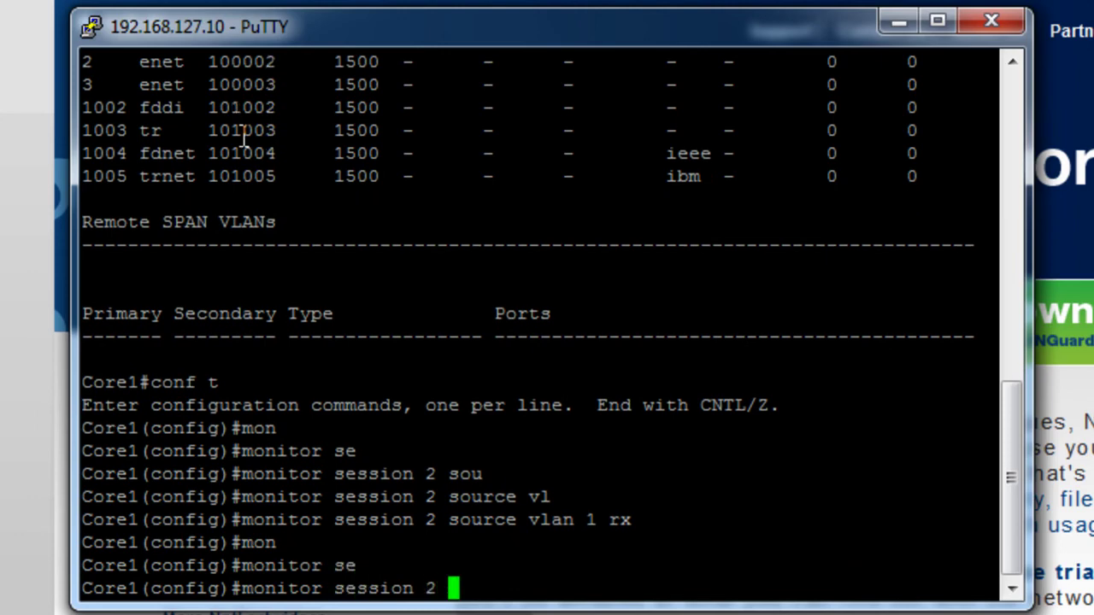
pyautogui.write('de')
pyautogui.press('Tab')
pyautogui.write('in')
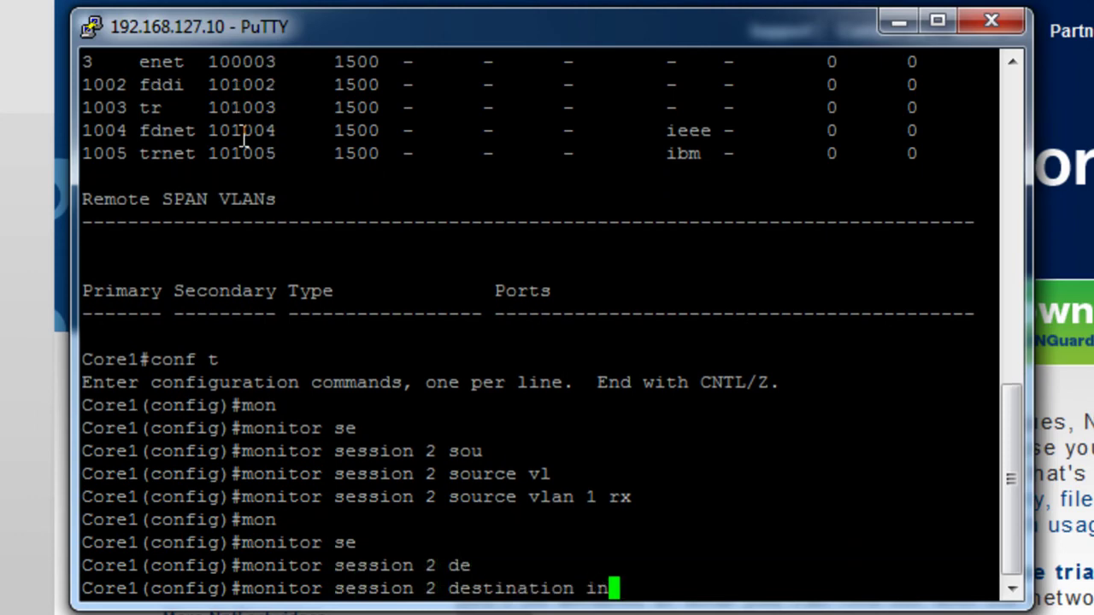
pyautogui.press('Tab')
pyautogui.write('f')
pyautogui.press('Tab')
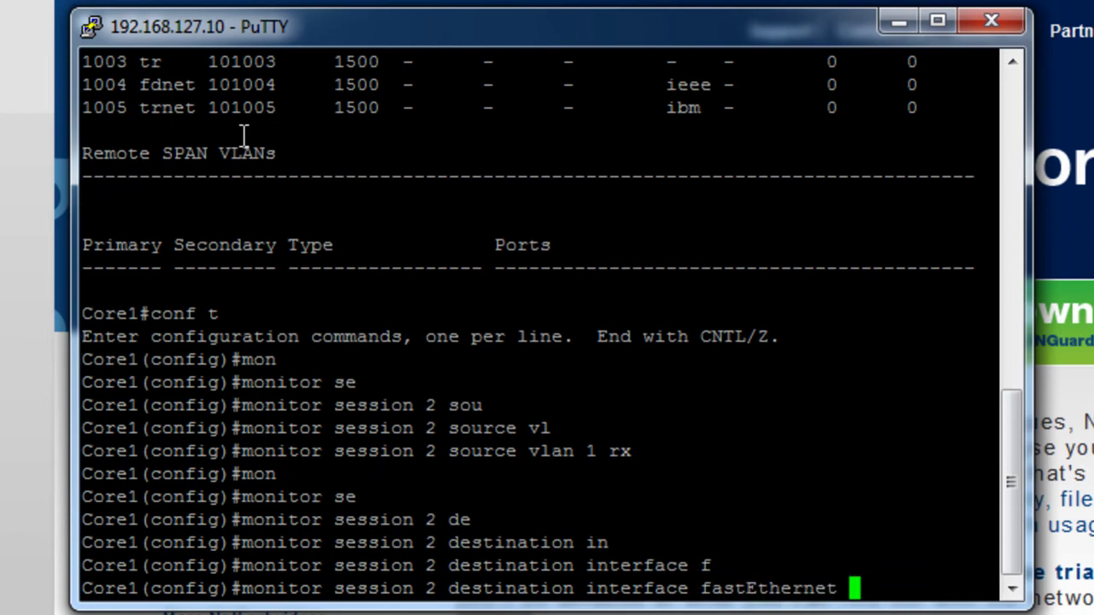
pyautogui.write('0/6')
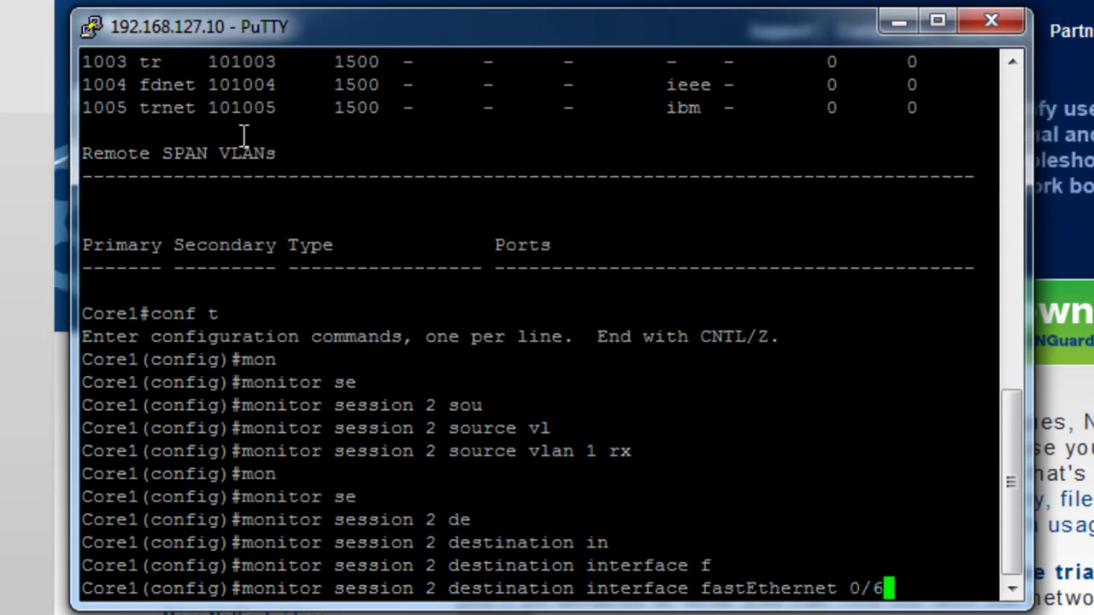
pyautogui.press('Return')
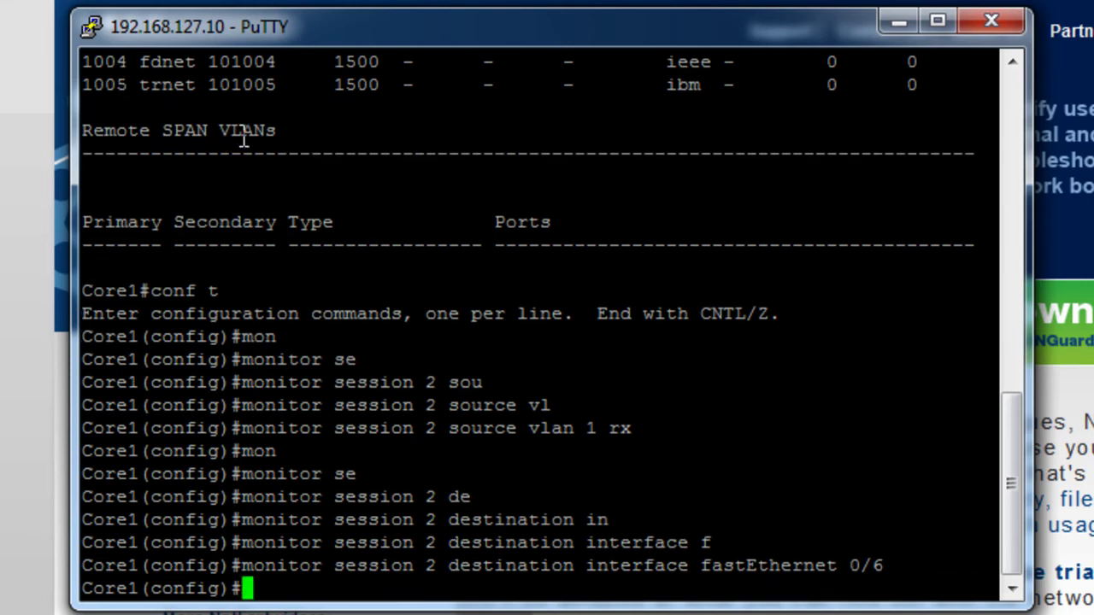